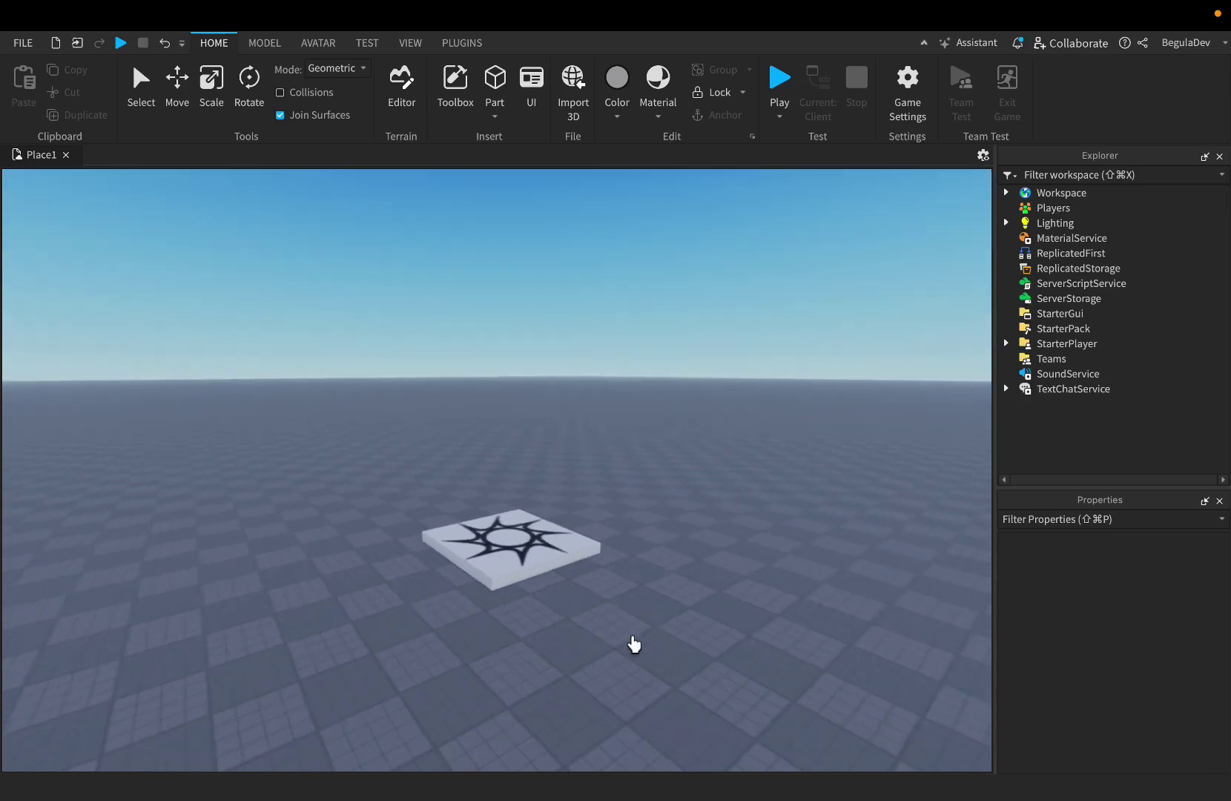
Insert a ScreenGui into StarterGui.
scroll(634, 645, "up", 5)
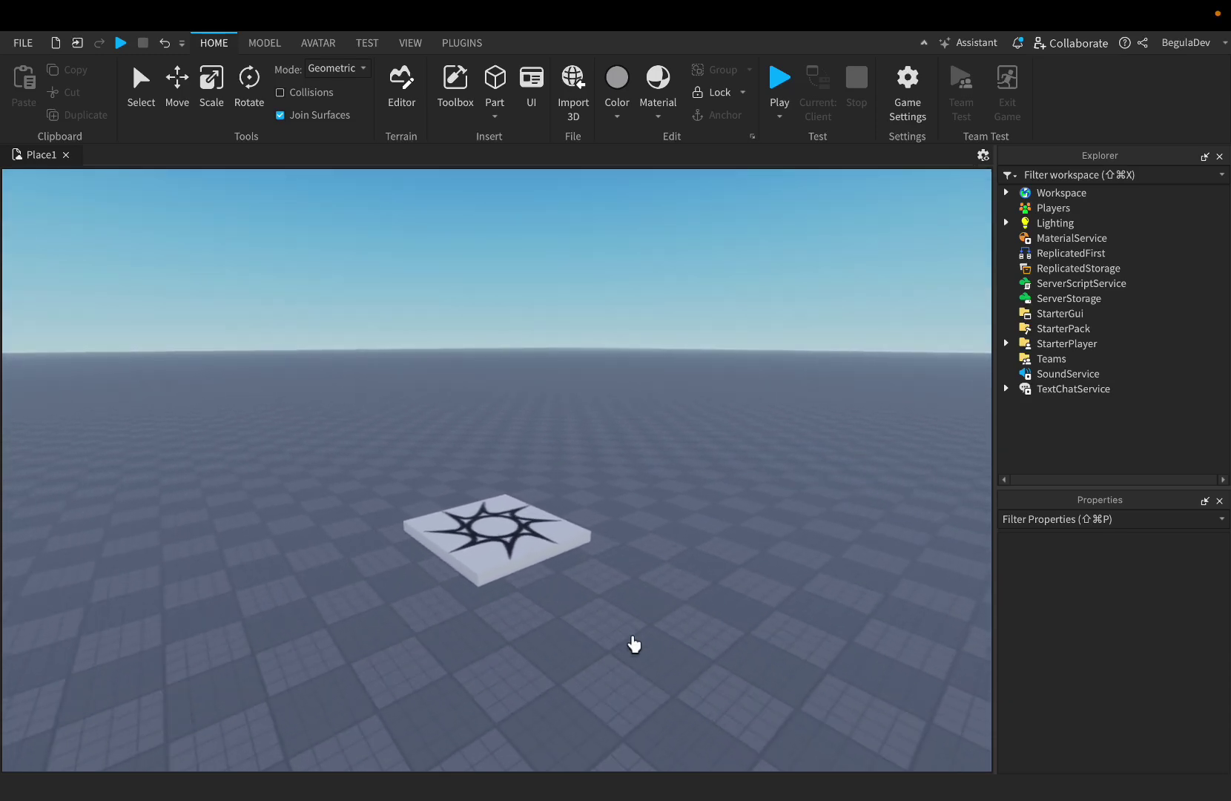
scroll(634, 645, "down", 2)
scroll(634, 645, "down", 3)
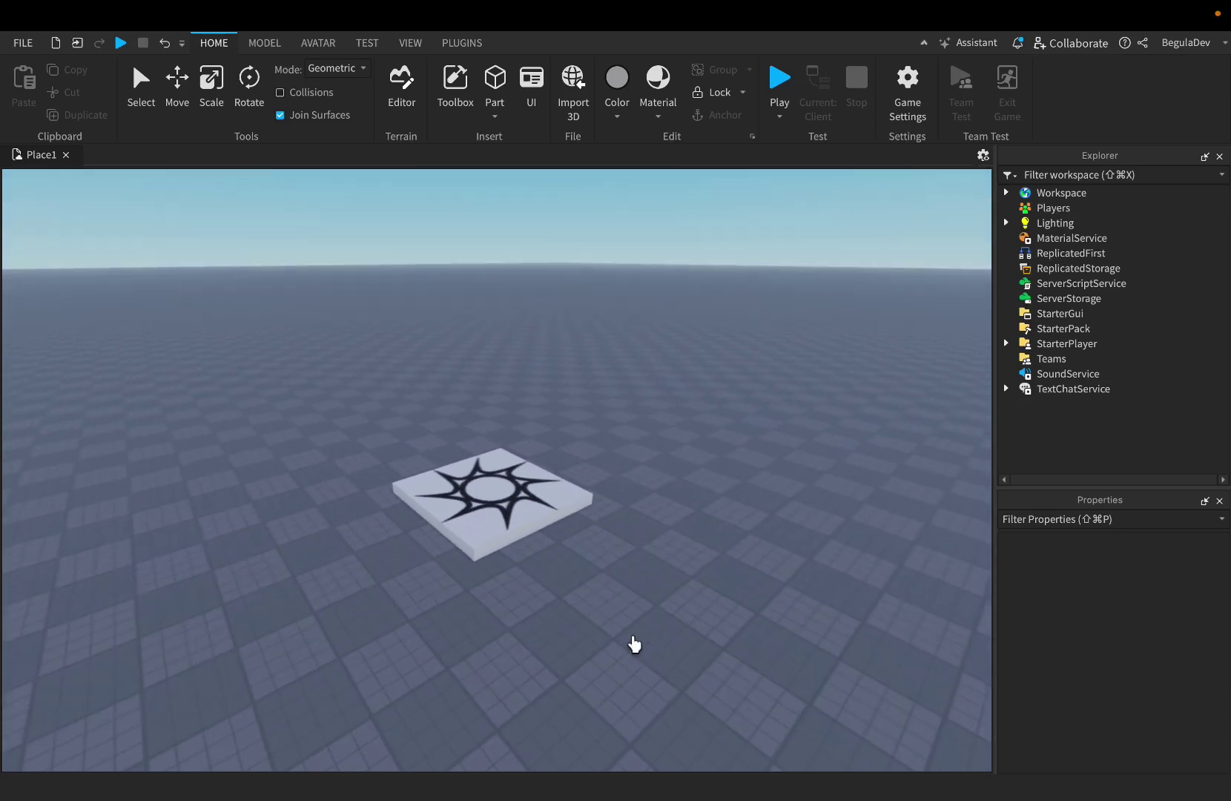
scroll(633, 645, "up", 4)
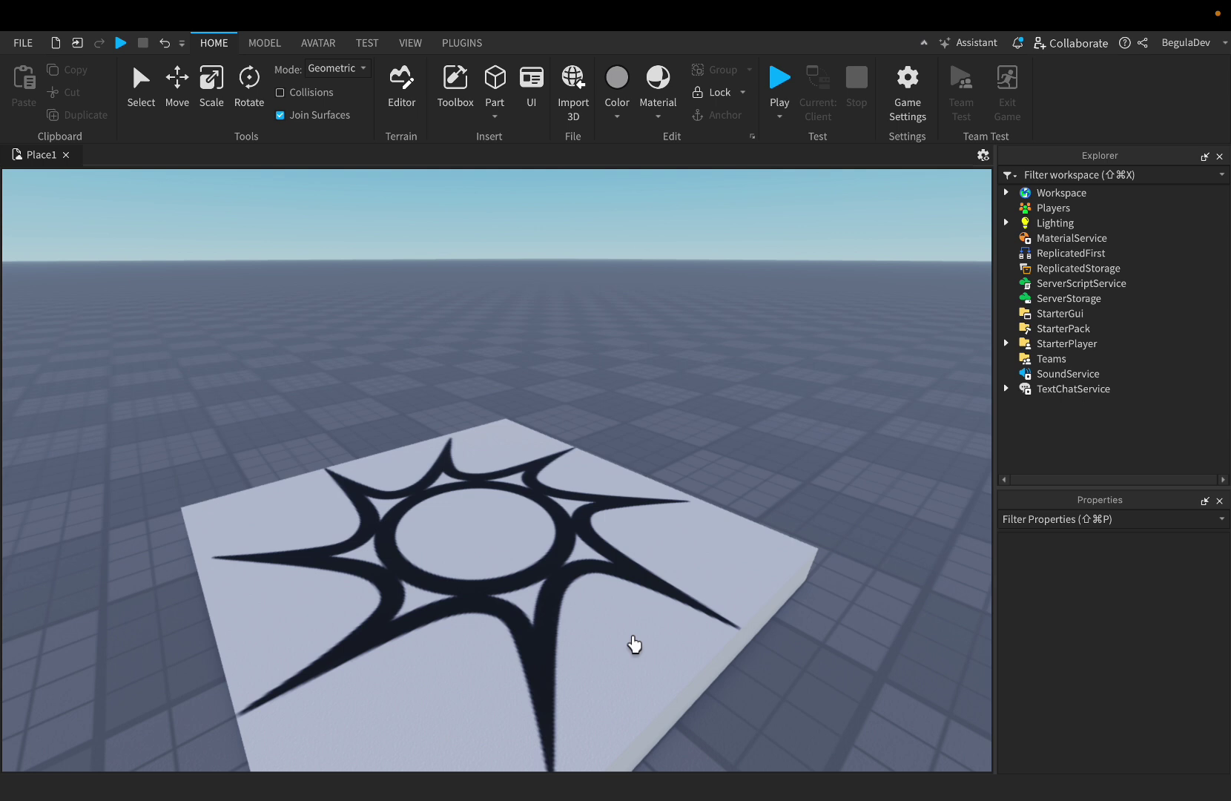
scroll(634, 645, "down", 4)
right_click_drag(634, 646, 634, 645)
scroll(634, 645, "up", 3)
scroll(634, 645, "down", 4)
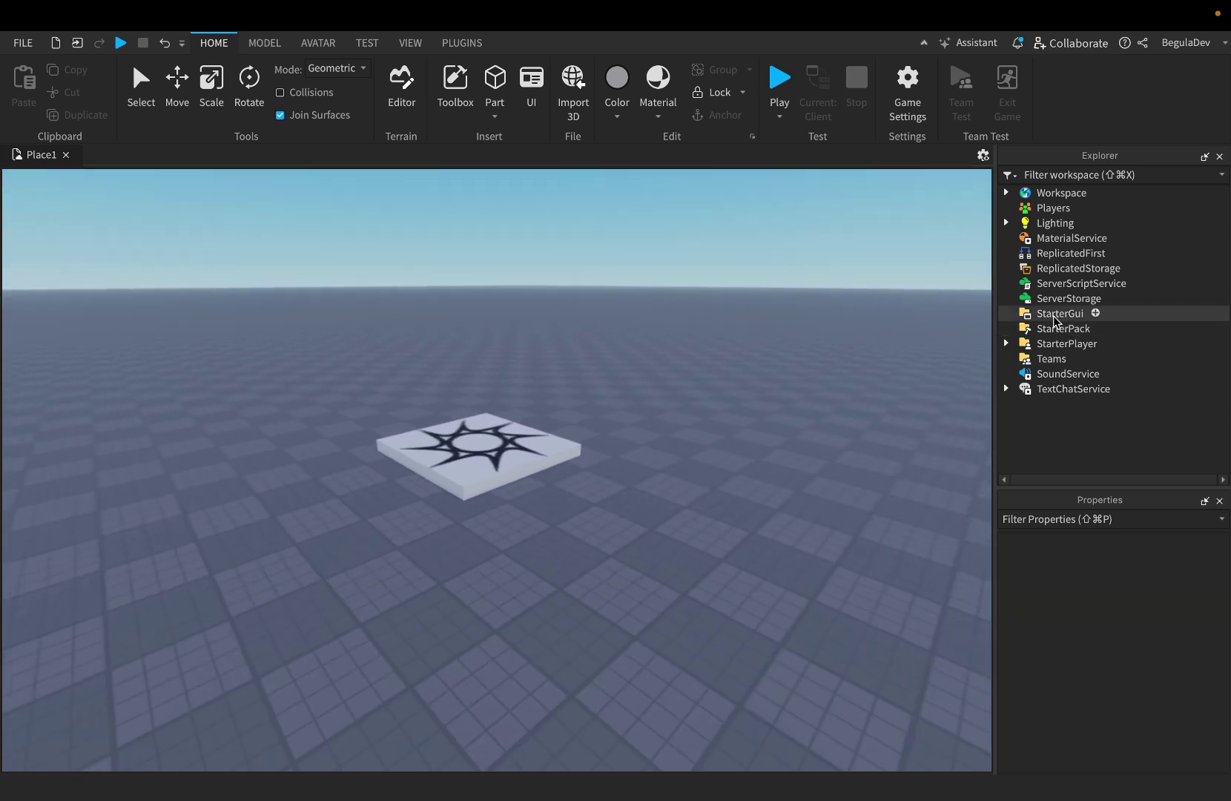
left_click(1071, 315)
left_click(1095, 313)
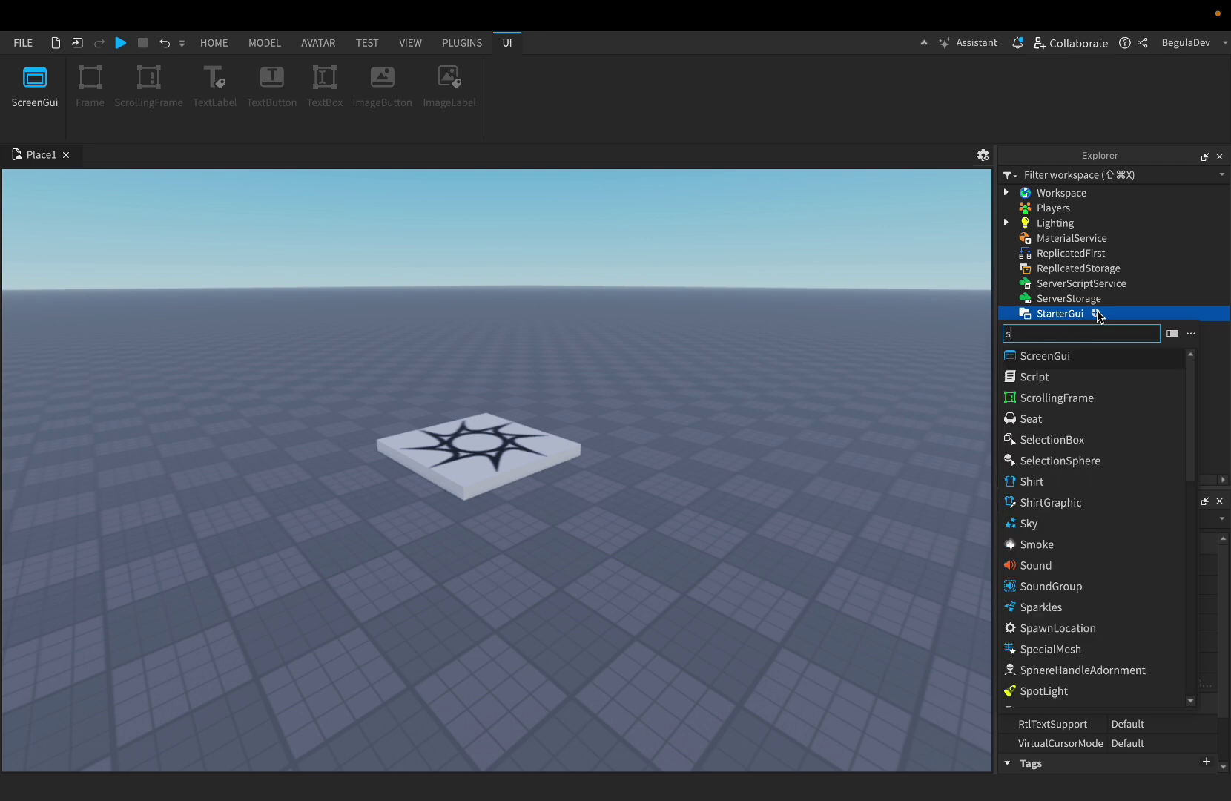
type("scree")
left_click(1046, 358)
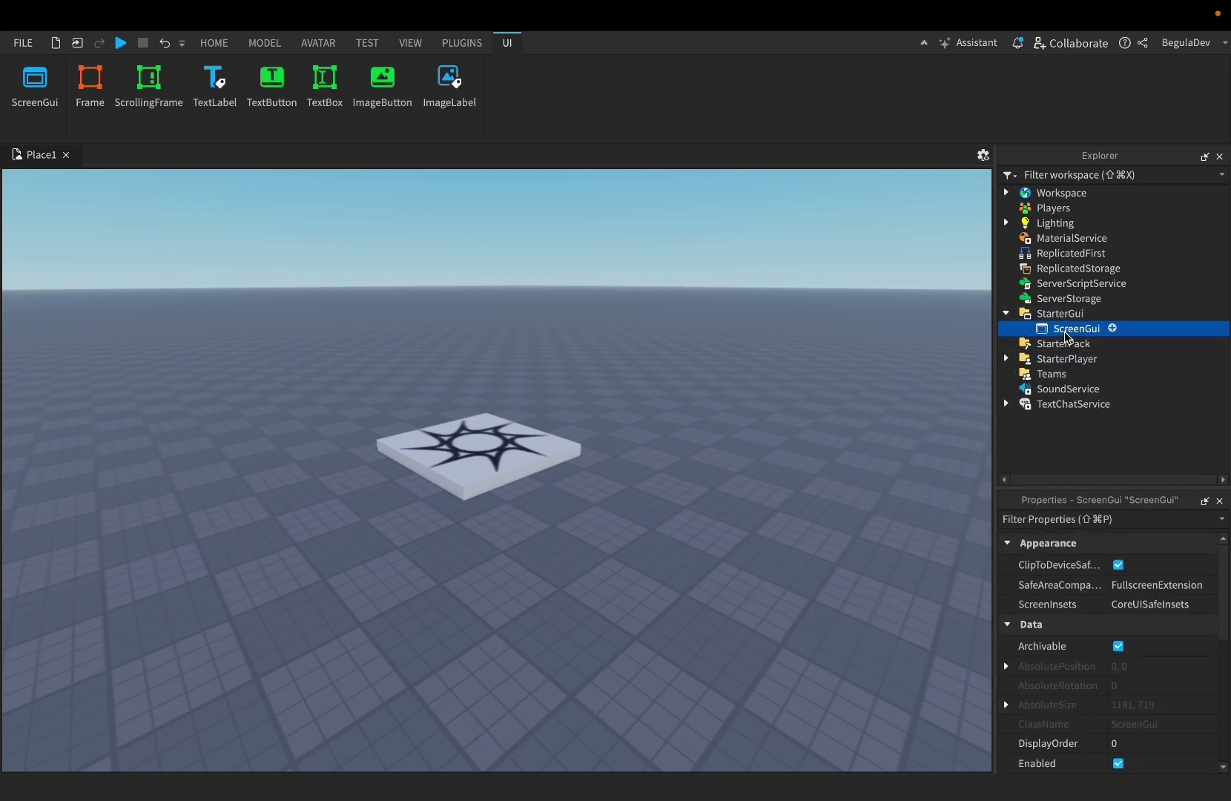
Rename the new ScreenGui to MinimapUI.
scroll(1121, 616, "down", 4)
left_click(1158, 654)
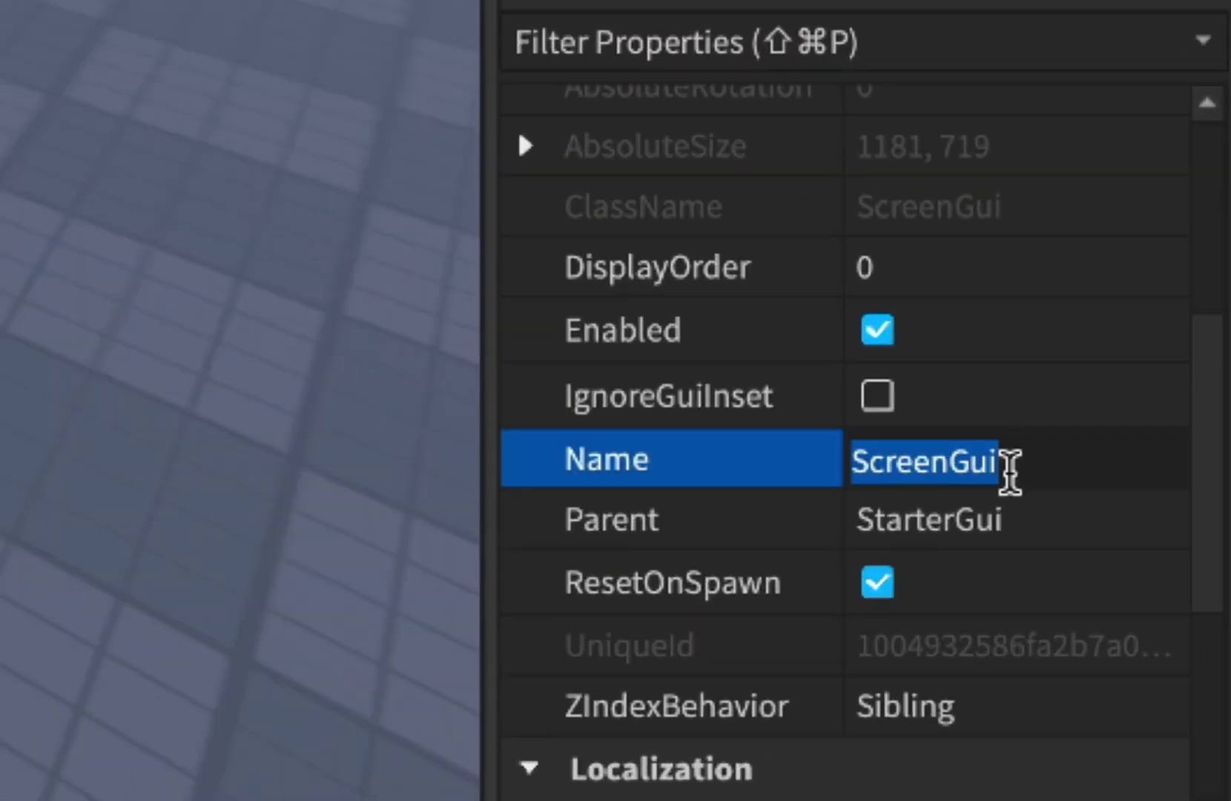
type("MinimapUI")
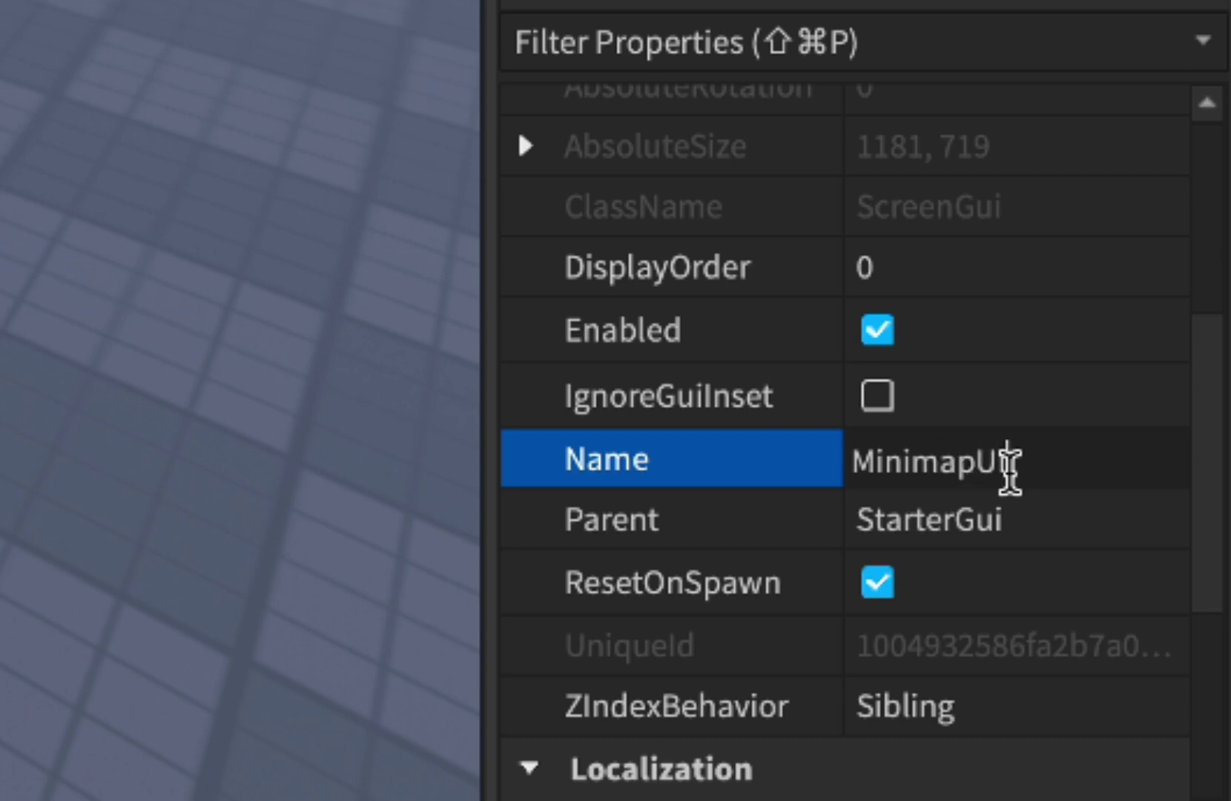
key("Return")
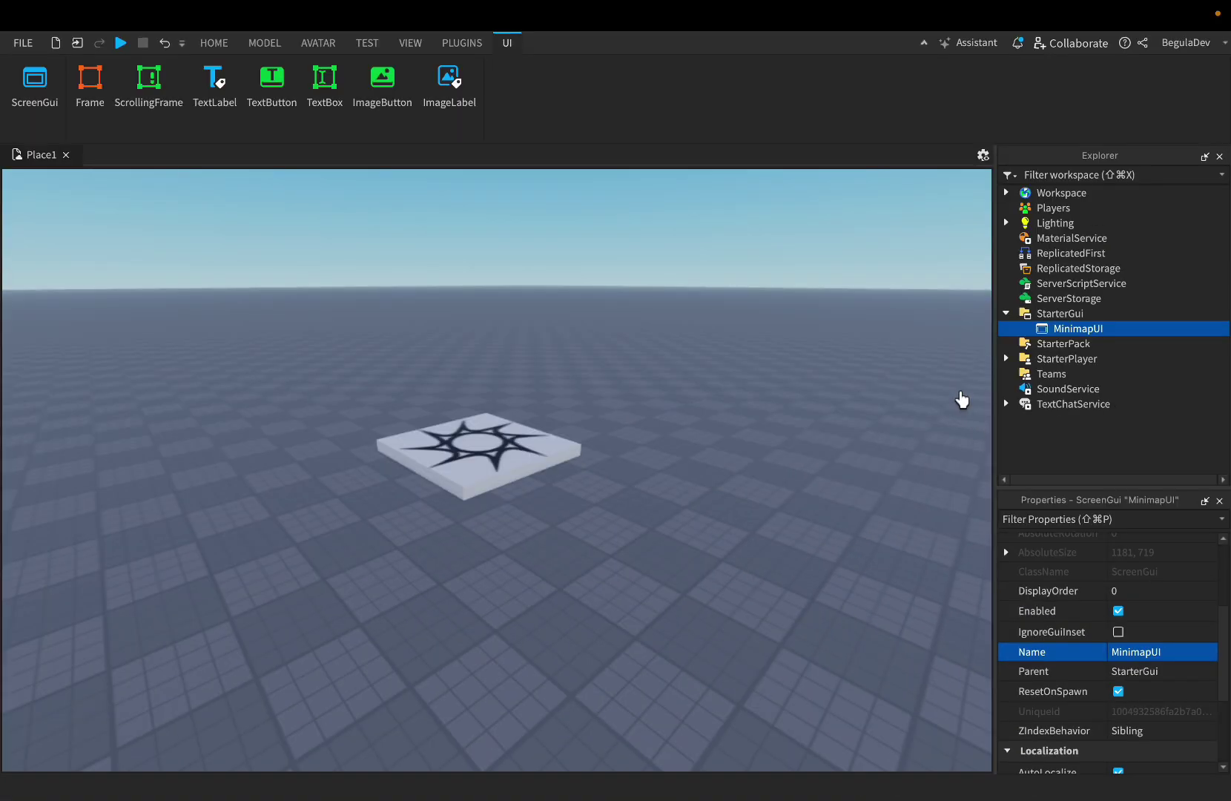
Add a 225 × 225 ViewportFrame to MinimapUI, placed 30 px from the top-right corner.
left_click(1115, 330)
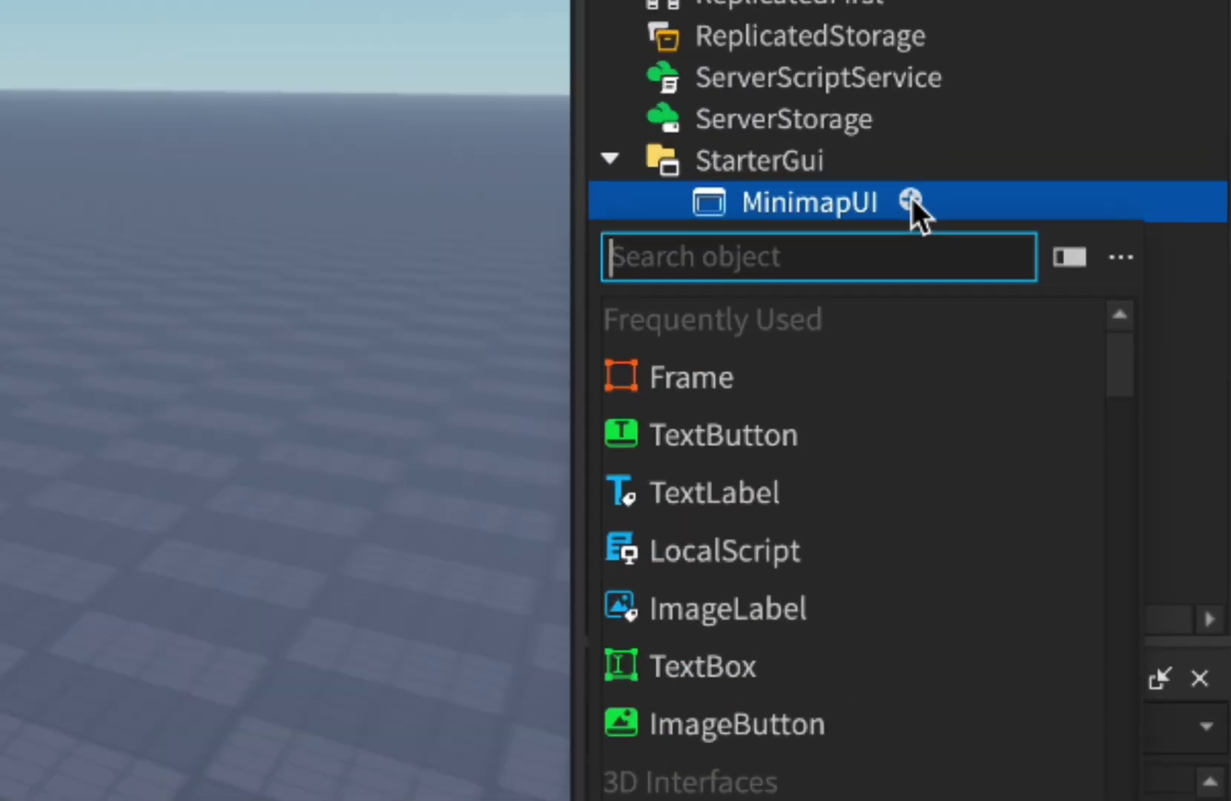
type("View")
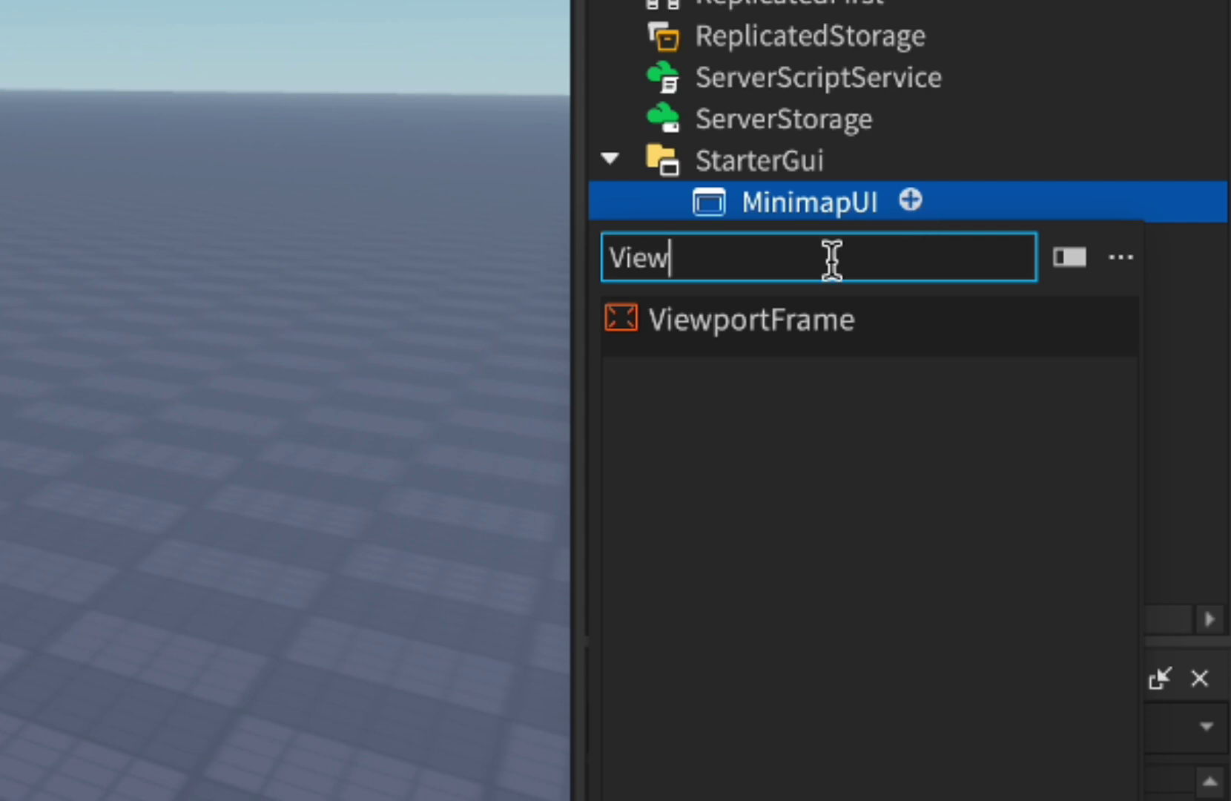
left_click(743, 333)
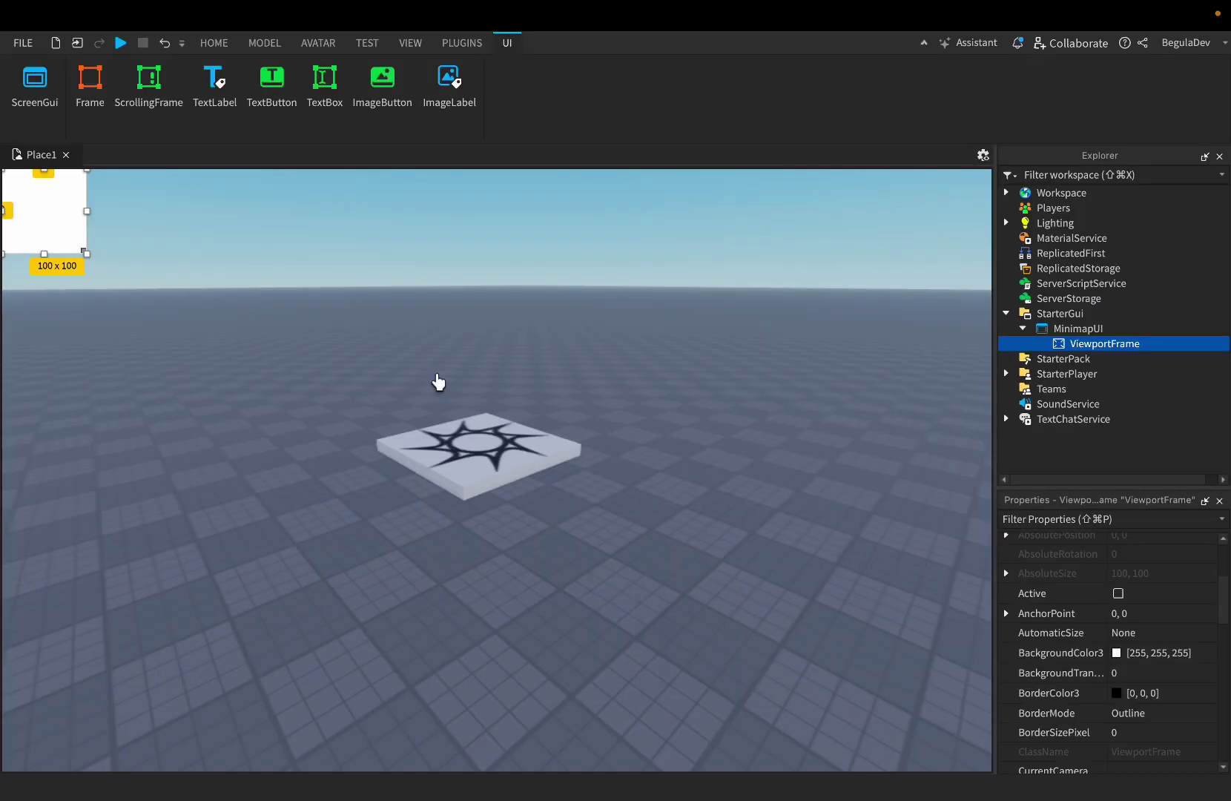
left_click_drag(53, 232, 244, 386)
left_click_drag(180, 335, 877, 298)
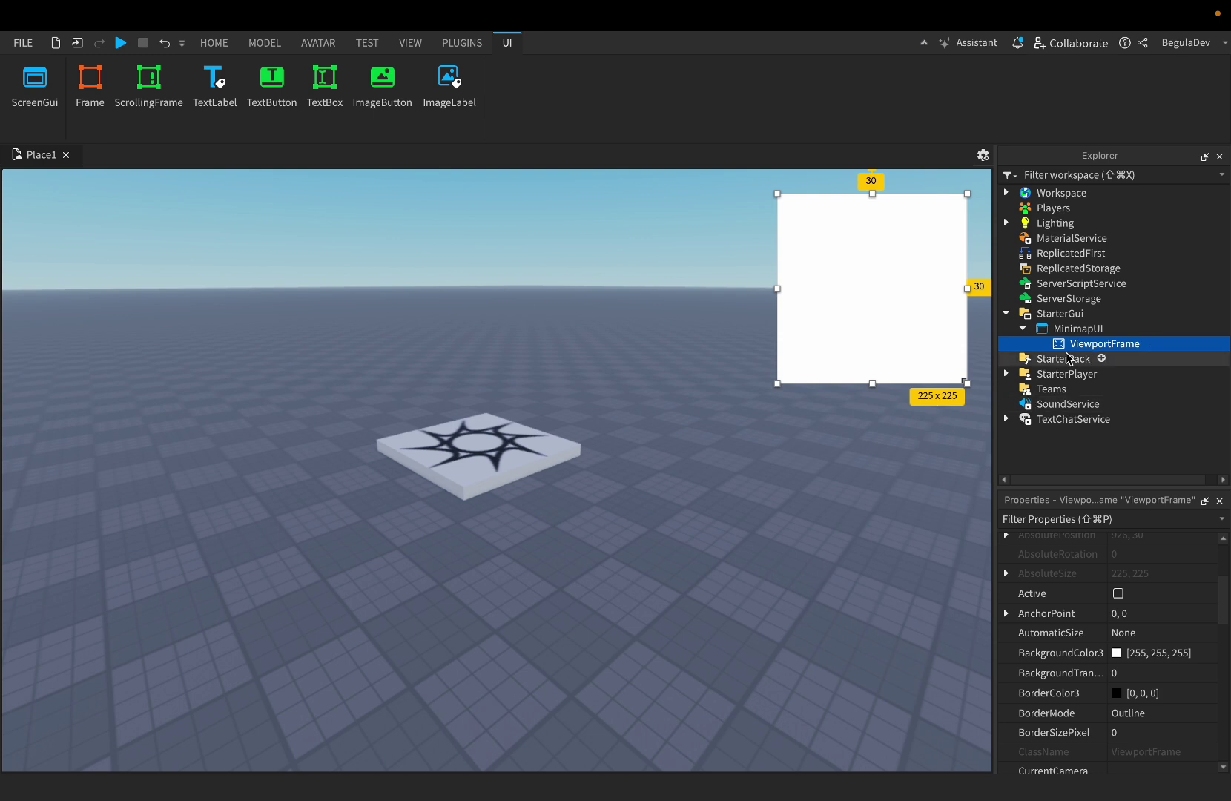
Add a UICorner to the ViewportFrame with CornerRadius 1, 0.
left_click(1153, 343)
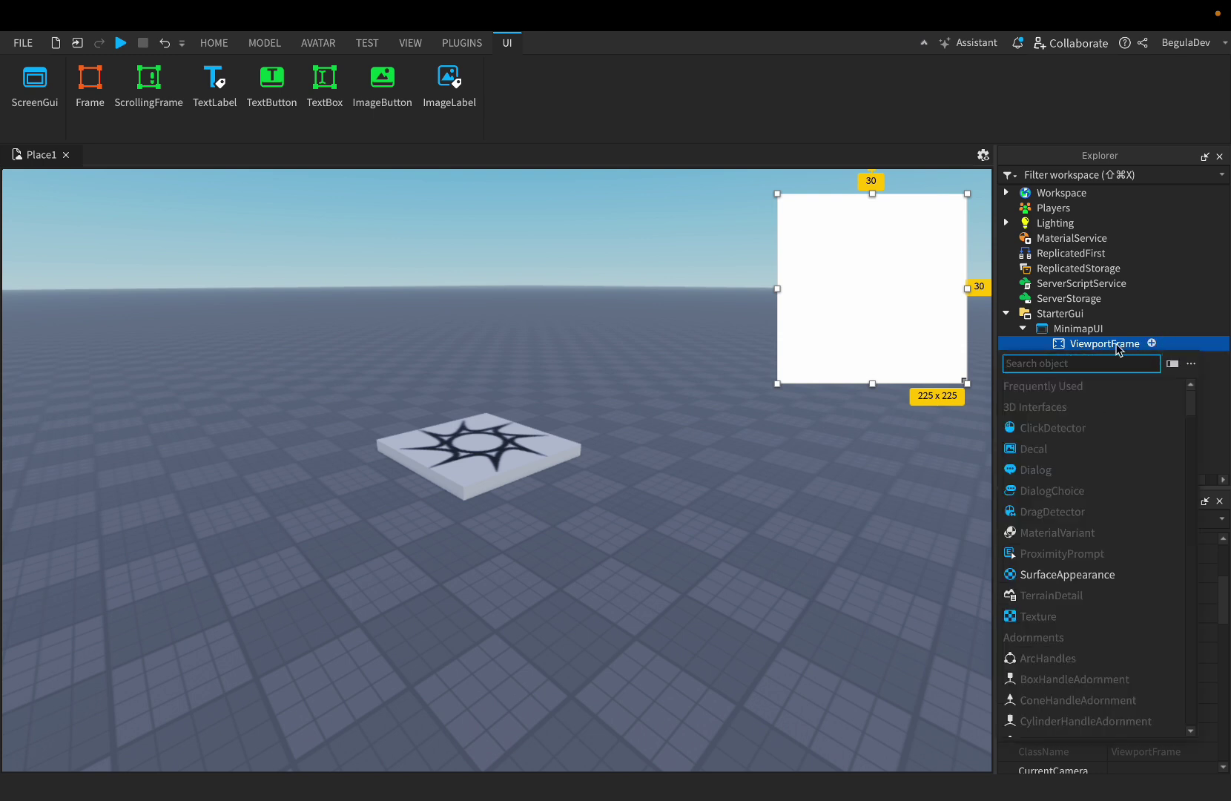
type("Uicor")
left_click(1041, 385)
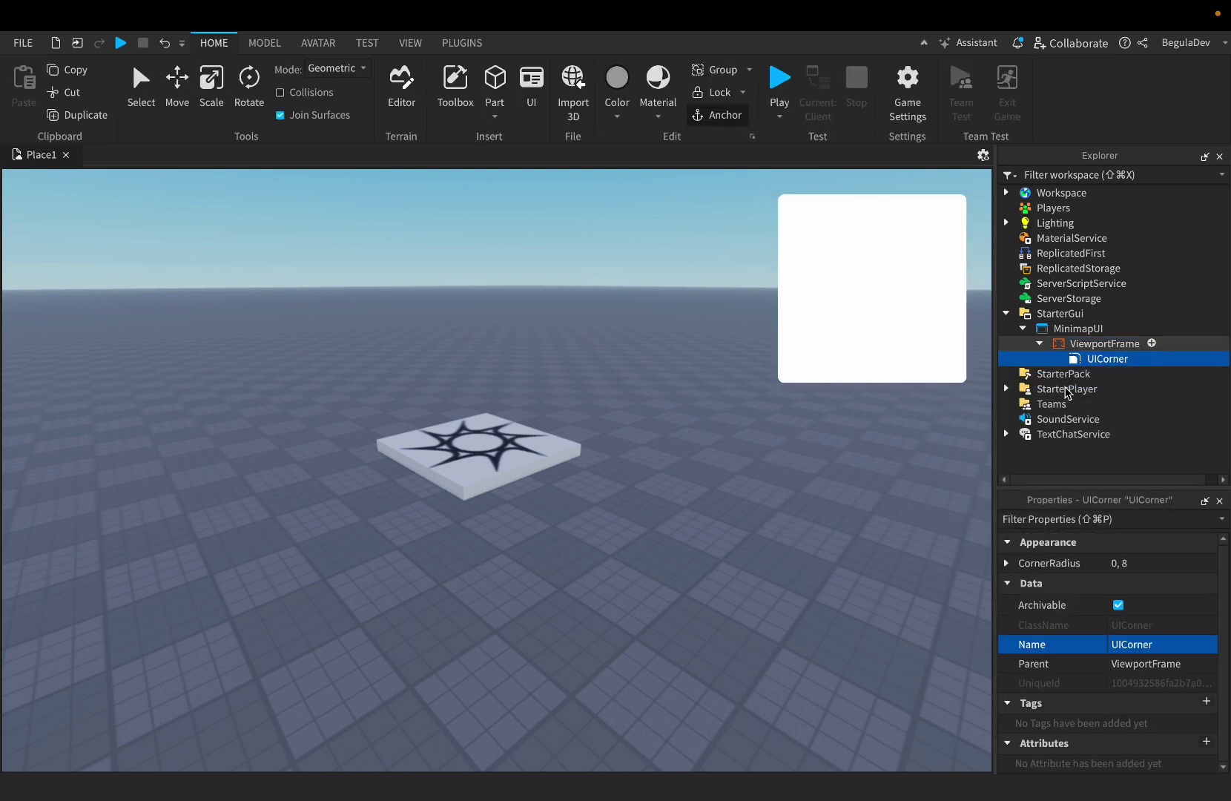
left_click(1138, 565)
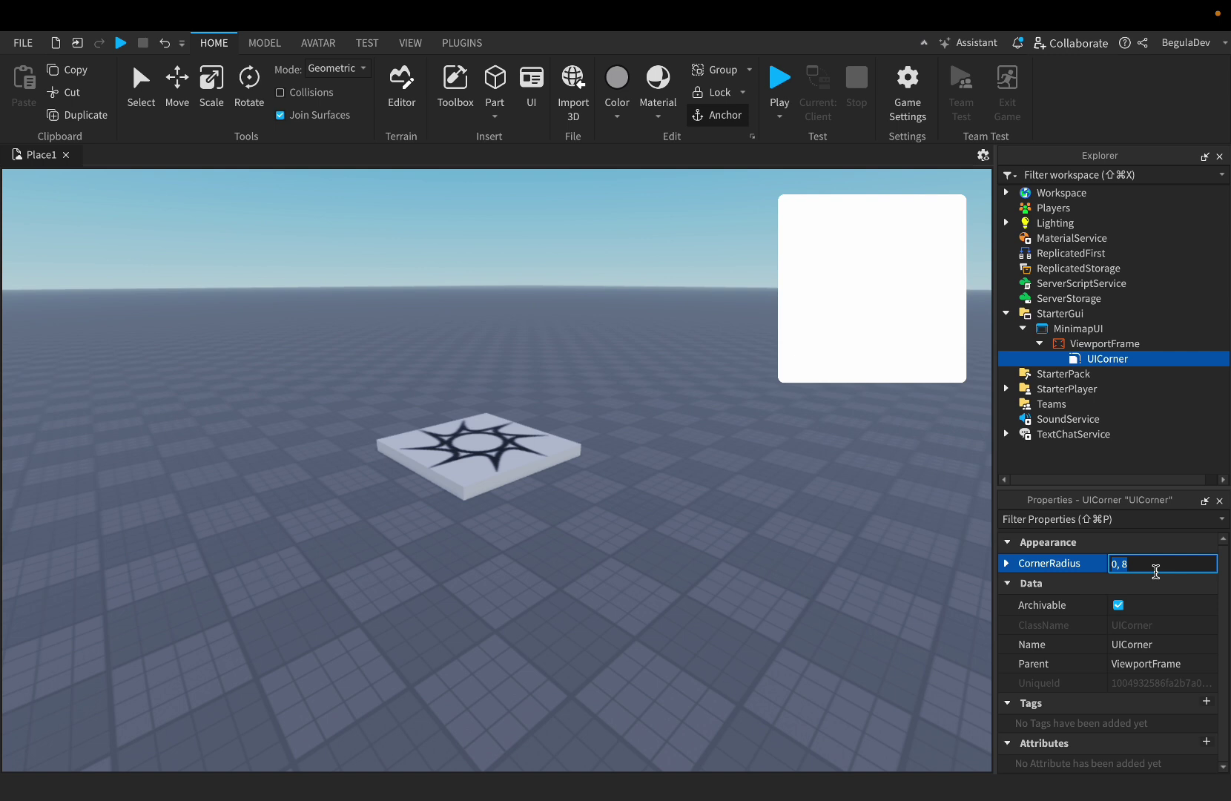
type("1, 0")
key("Return")
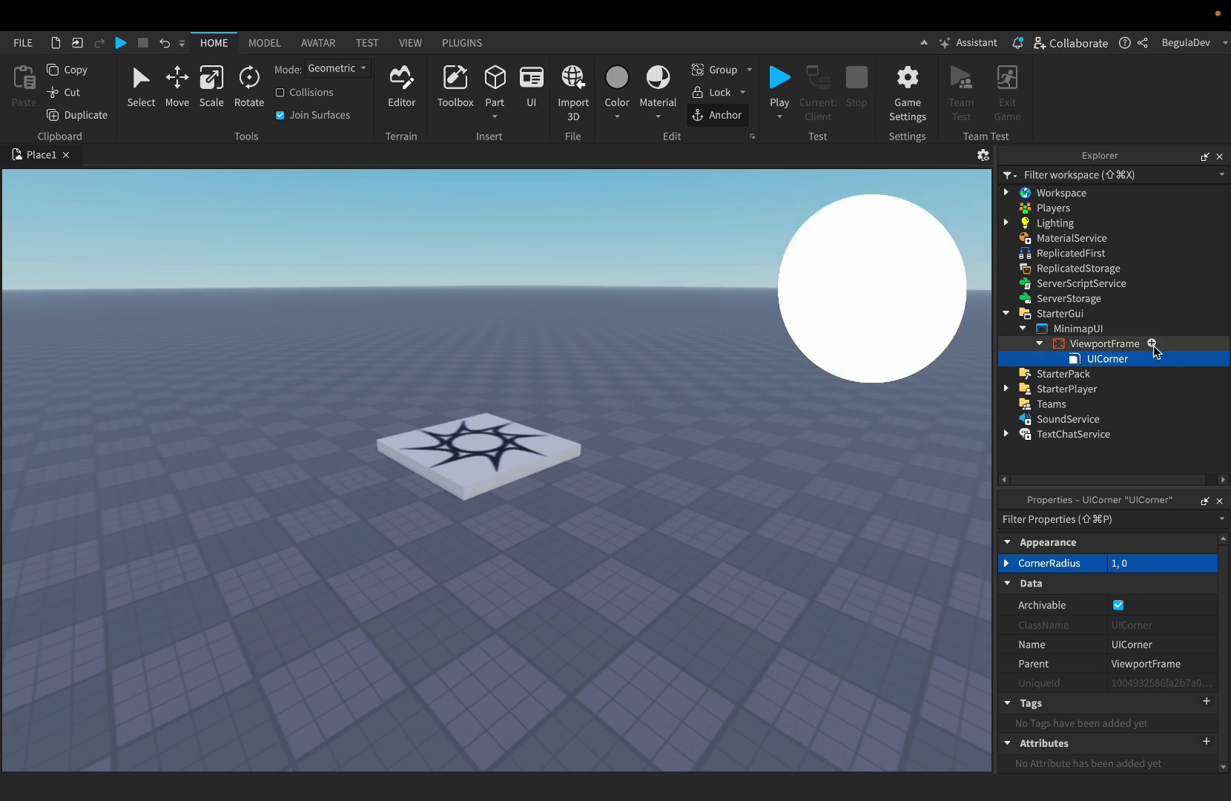
left_click(1151, 343)
type("ui")
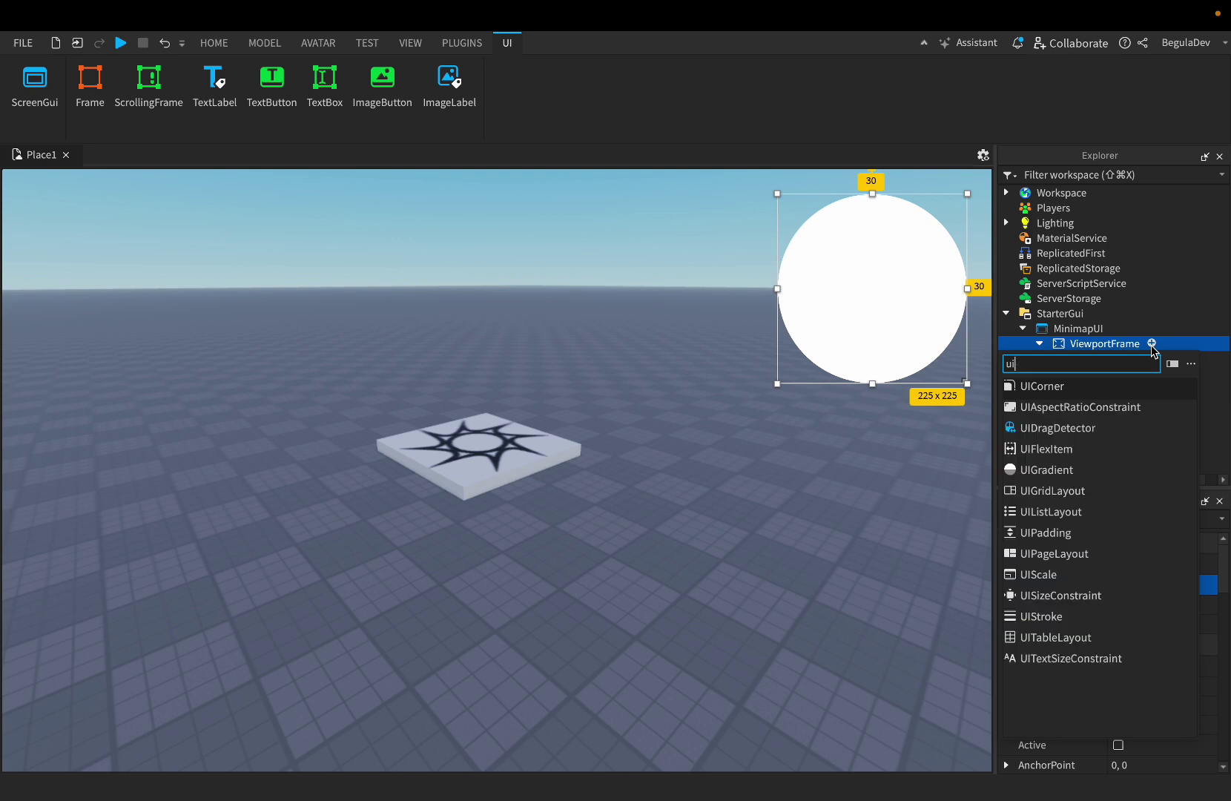
type("st")
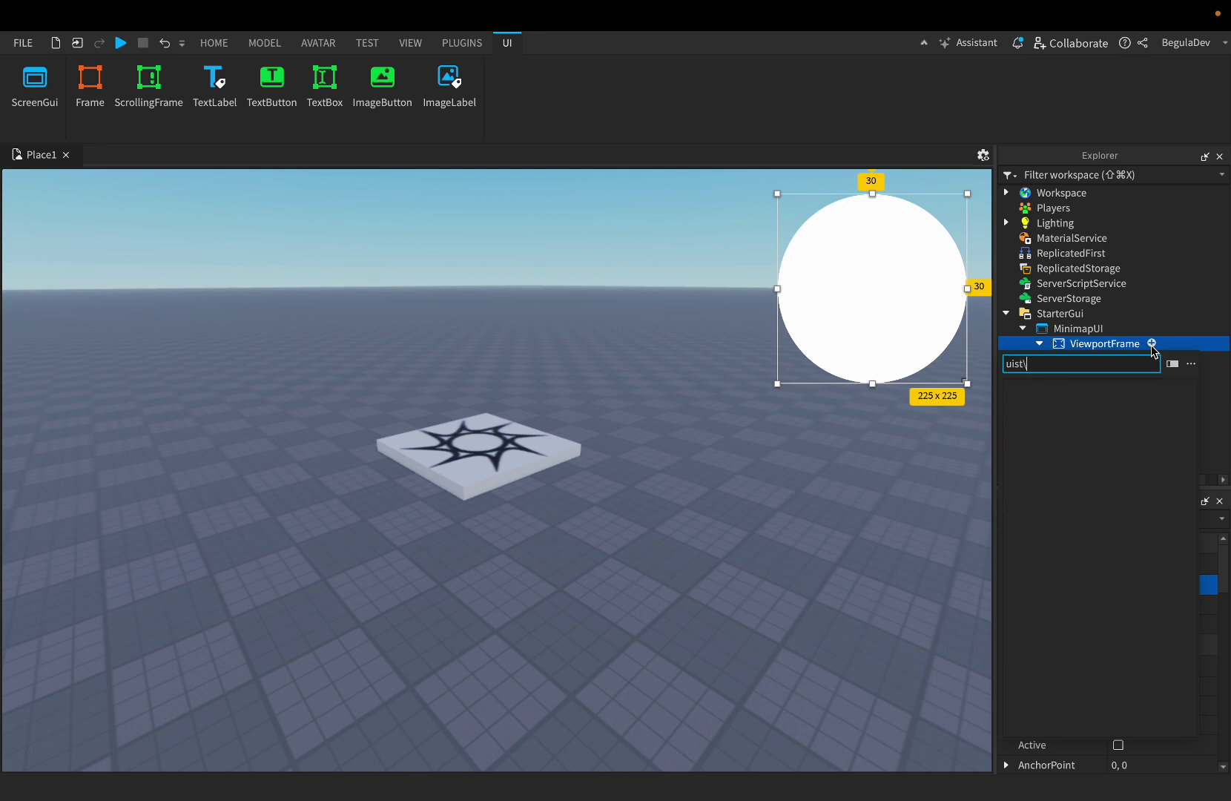
Add a UIStroke to the ViewportFrame with Thickness 4.
key("Return")
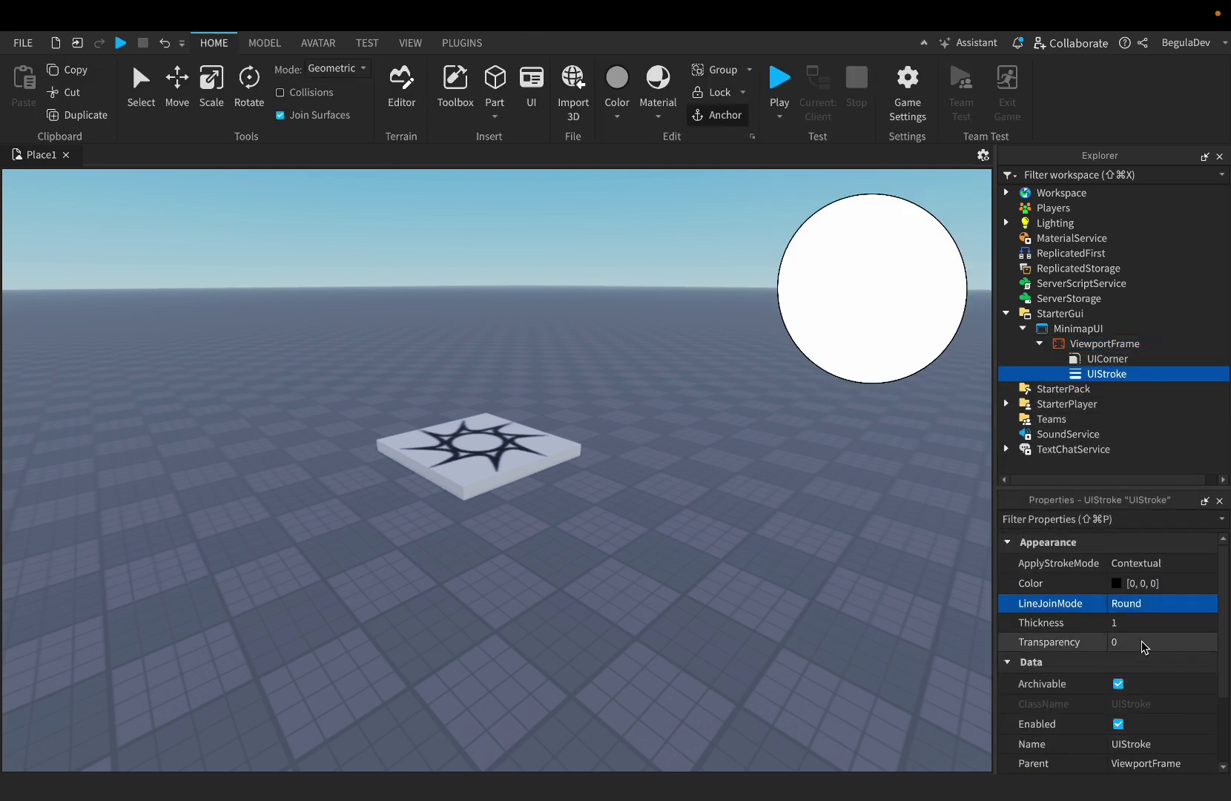
left_click(1122, 628)
type("5")
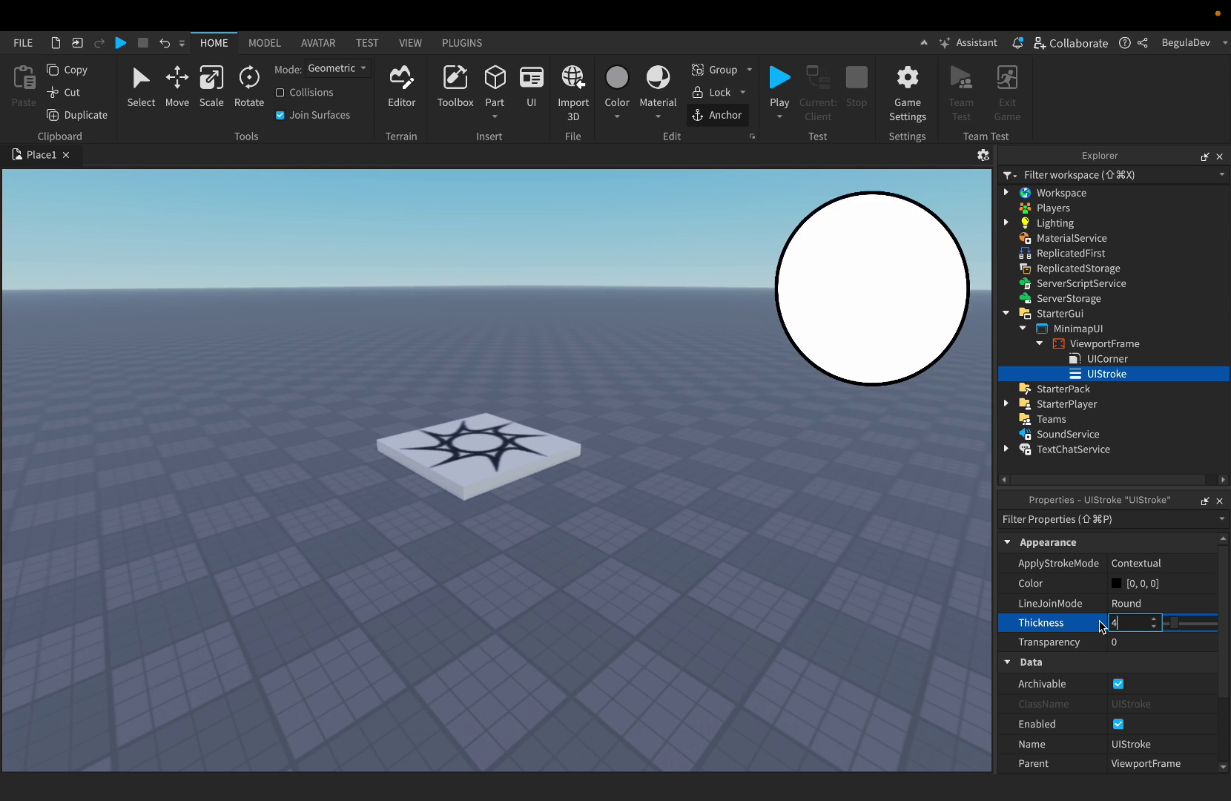
key("BackSpace")
type("4")
key("Return")
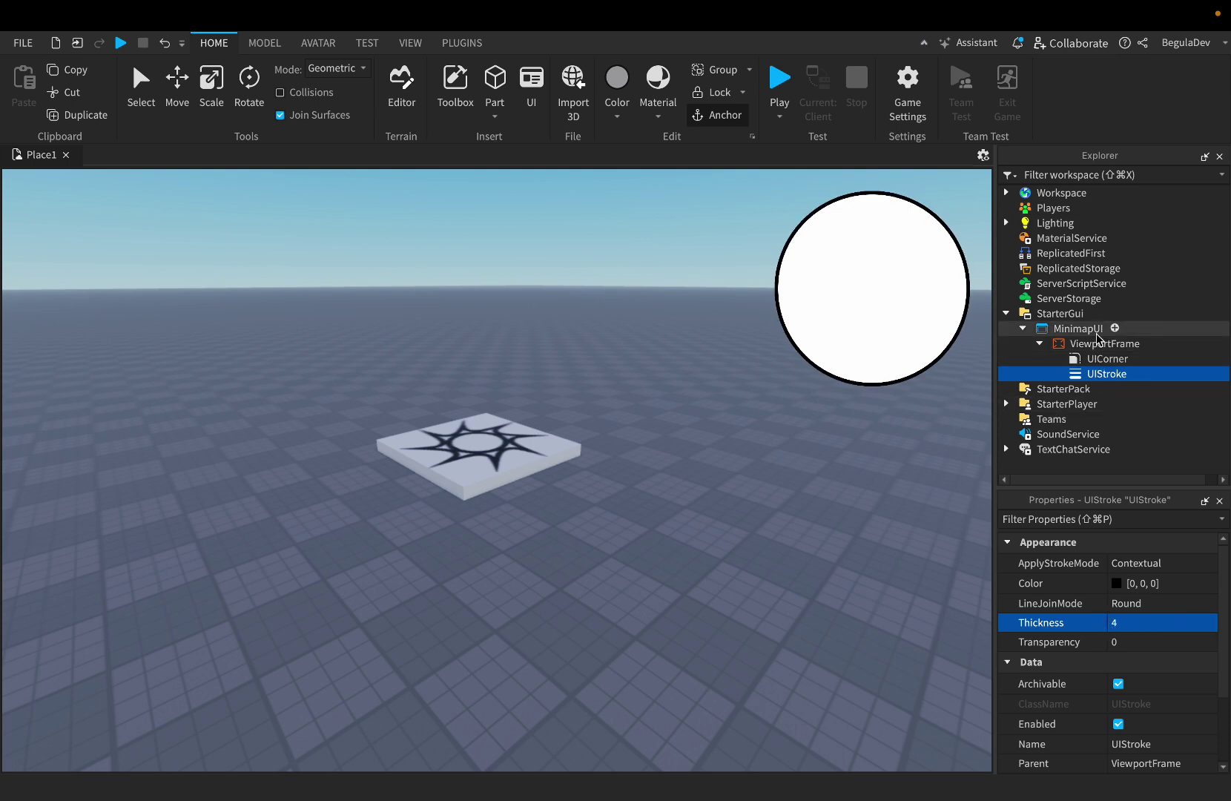
Rename the ViewportFrame to MinimapFrame.
left_click(1101, 344)
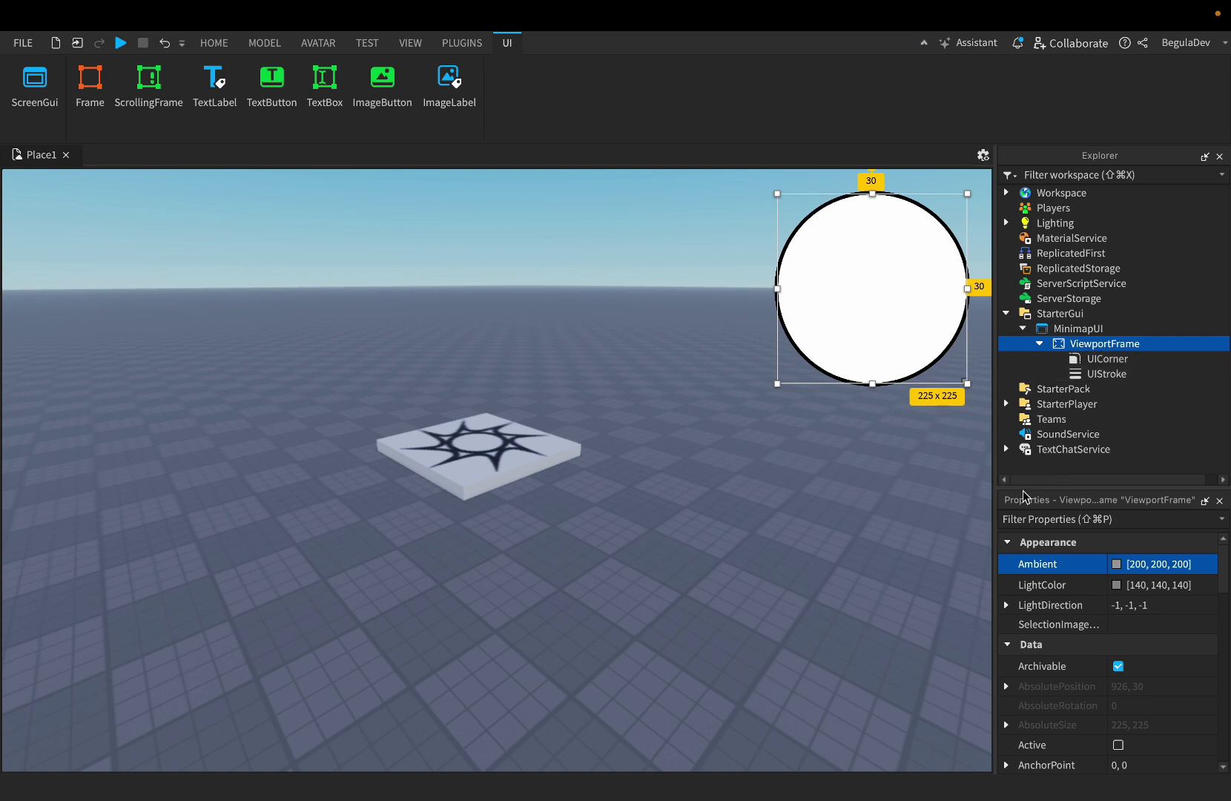
left_click(1041, 523)
type("nam")
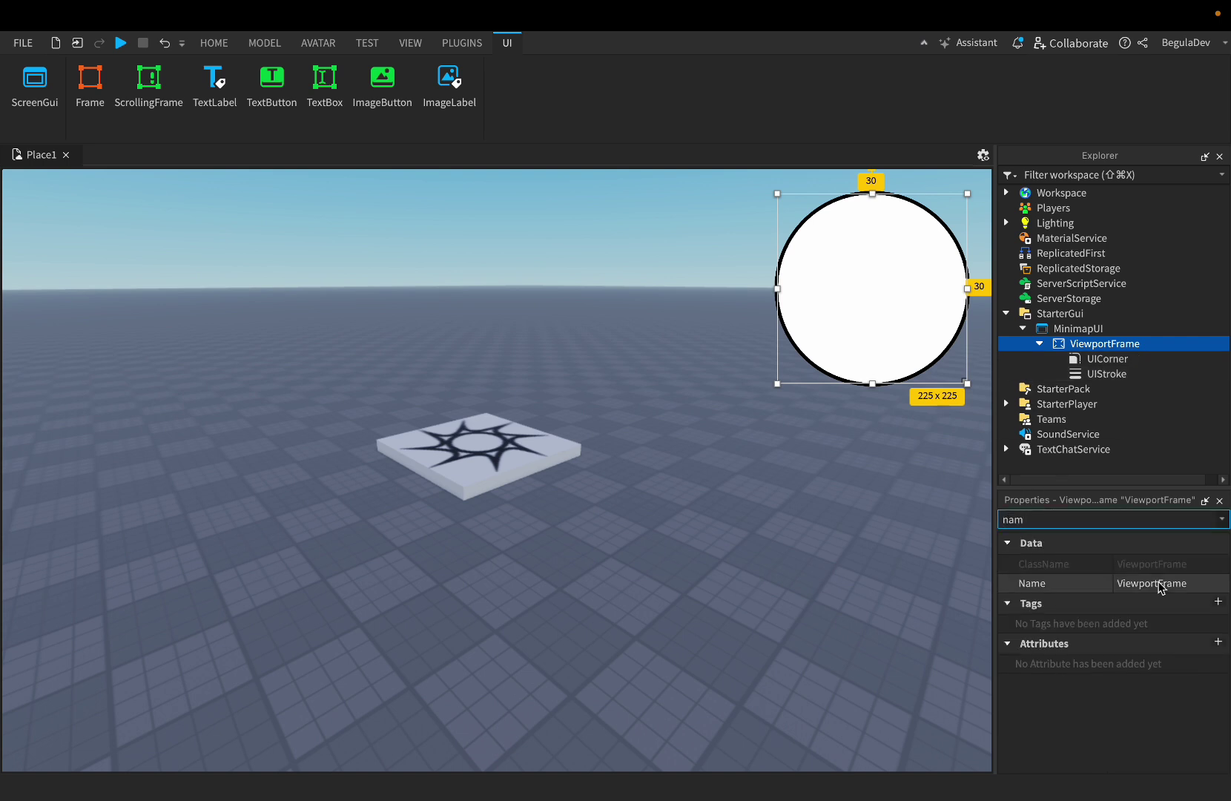
left_click(1204, 586)
type("Minima")
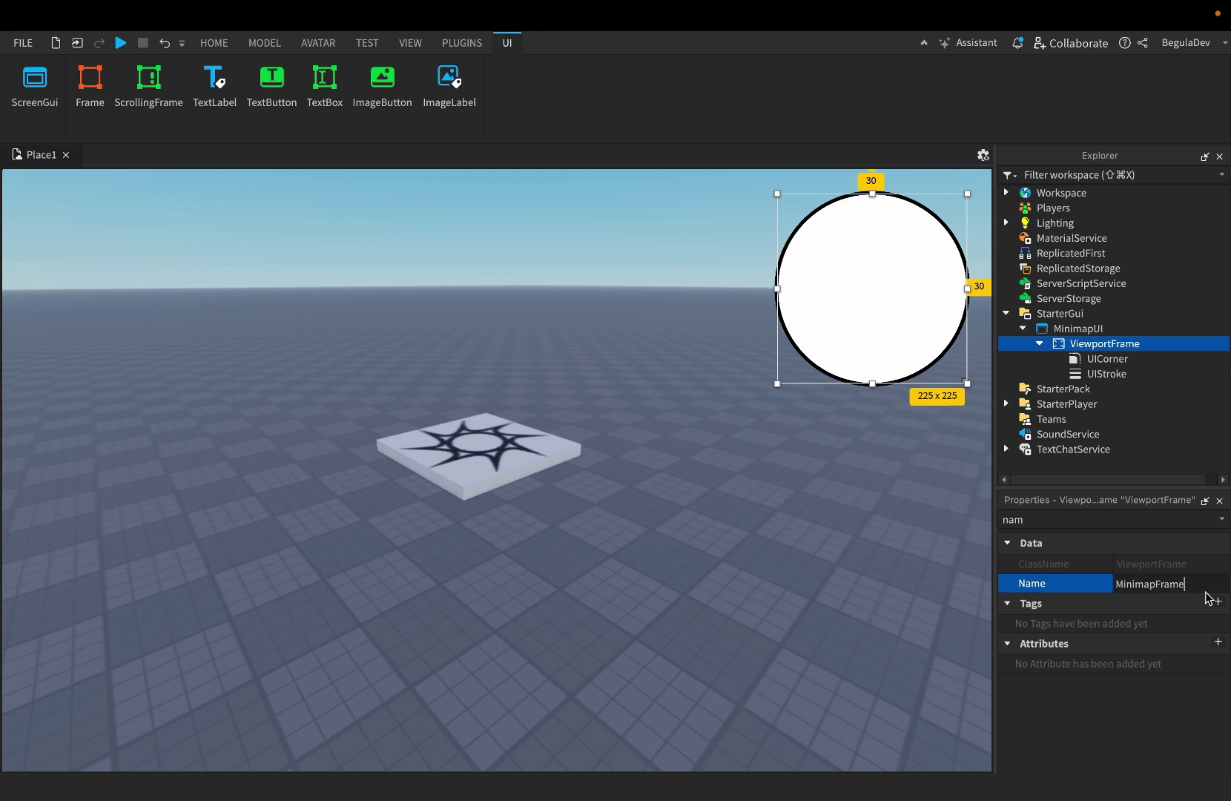
type("pFrame")
key("Return")
Set MinimapFrame's BackgroundColor3 to orange [255, 156, 0].
mouse_move(1133, 349)
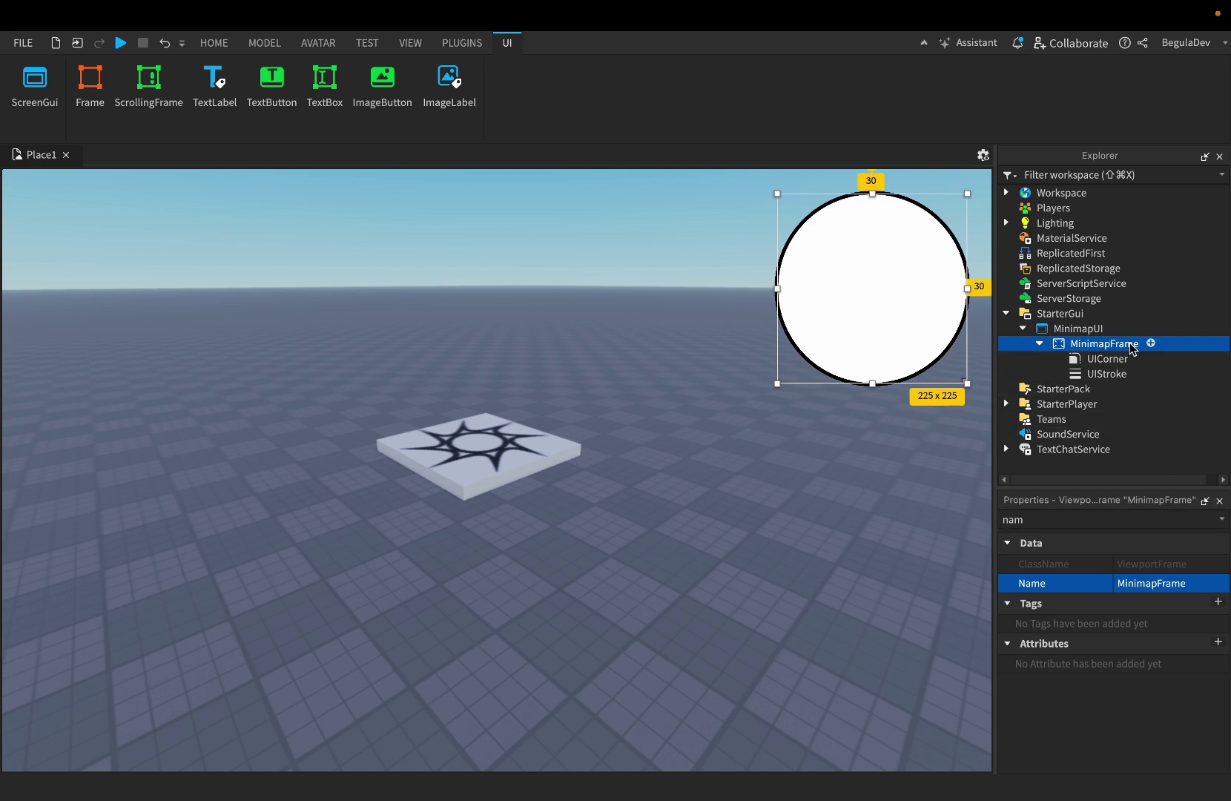
double_click(1041, 517)
key("BackSpace")
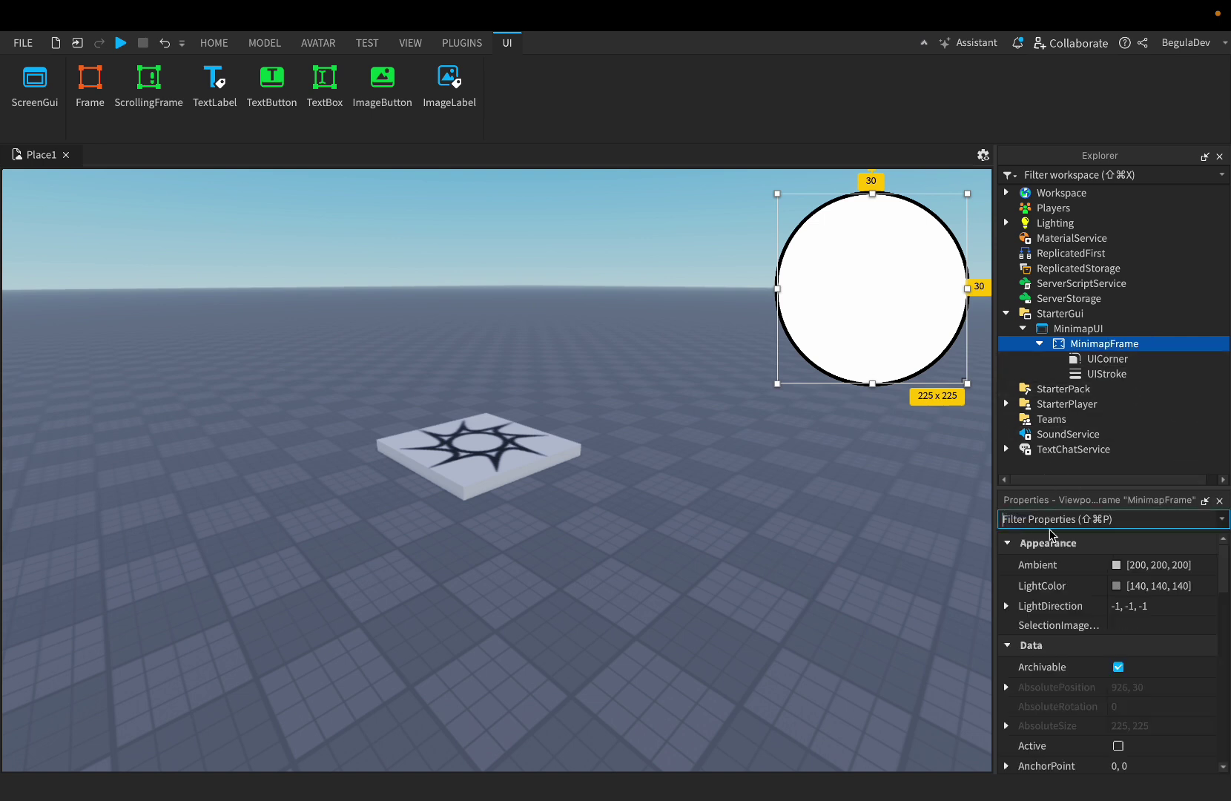
scroll(1112, 657, "down", 5)
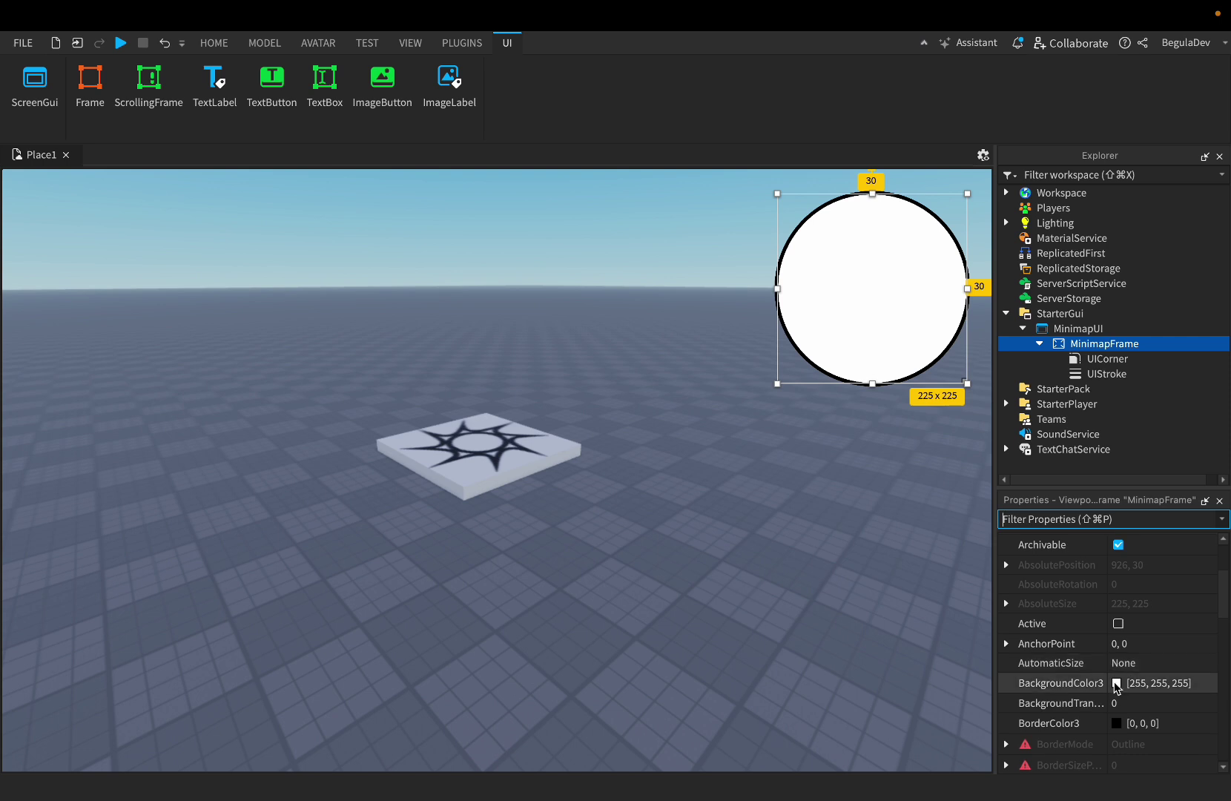
left_click(1116, 683)
left_click_drag(995, 554, 1075, 445)
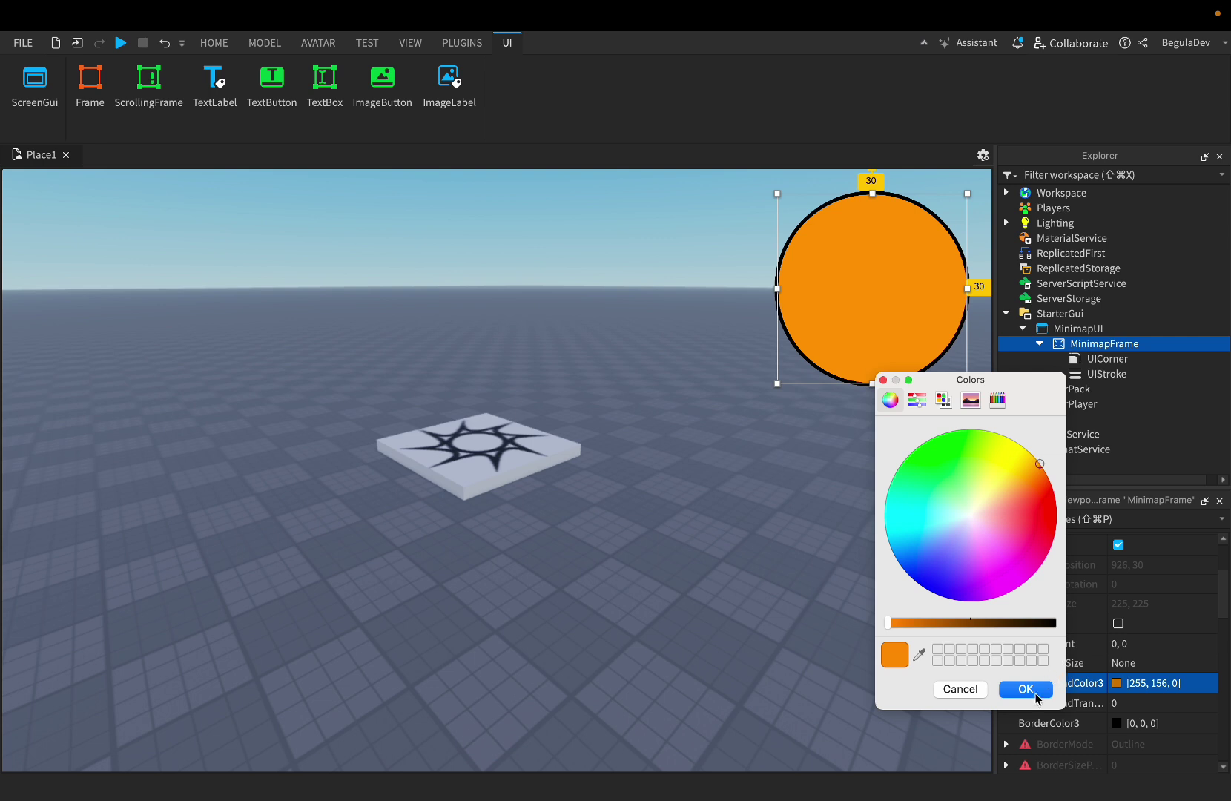
left_click(1033, 696)
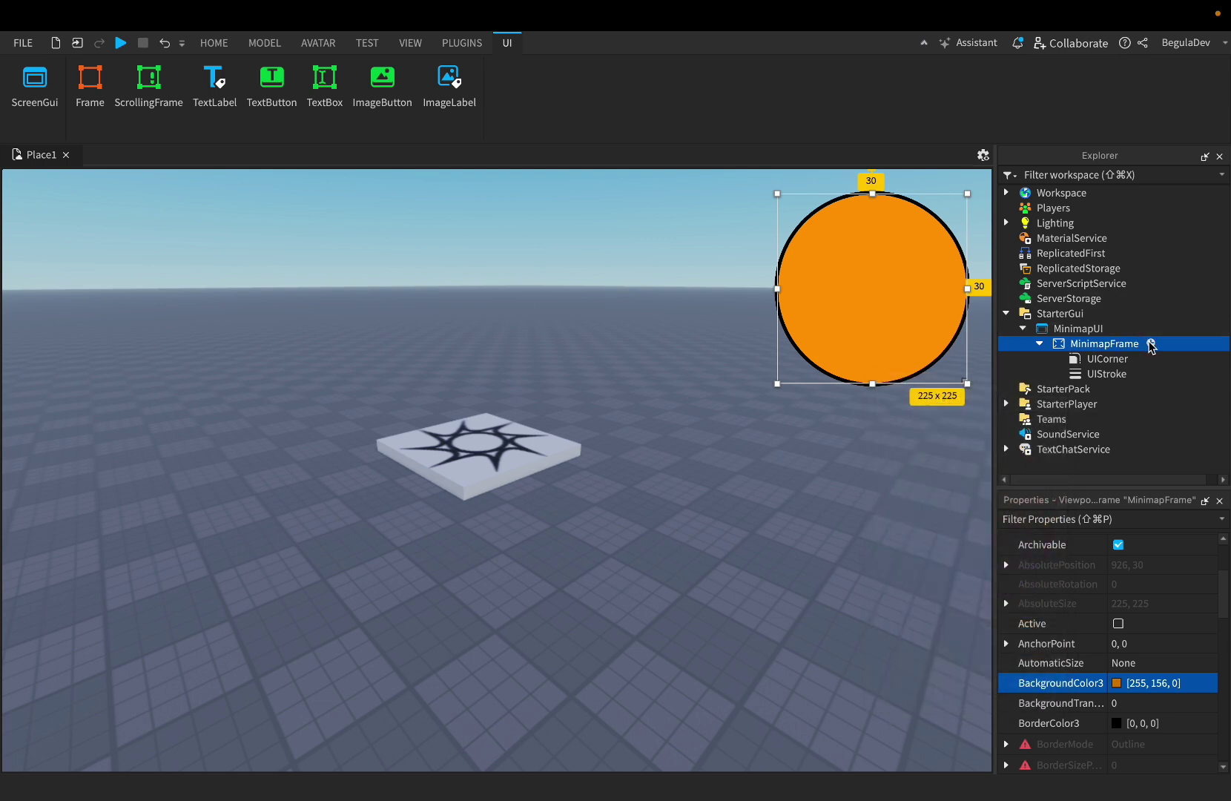
left_click(1151, 343)
type("ima")
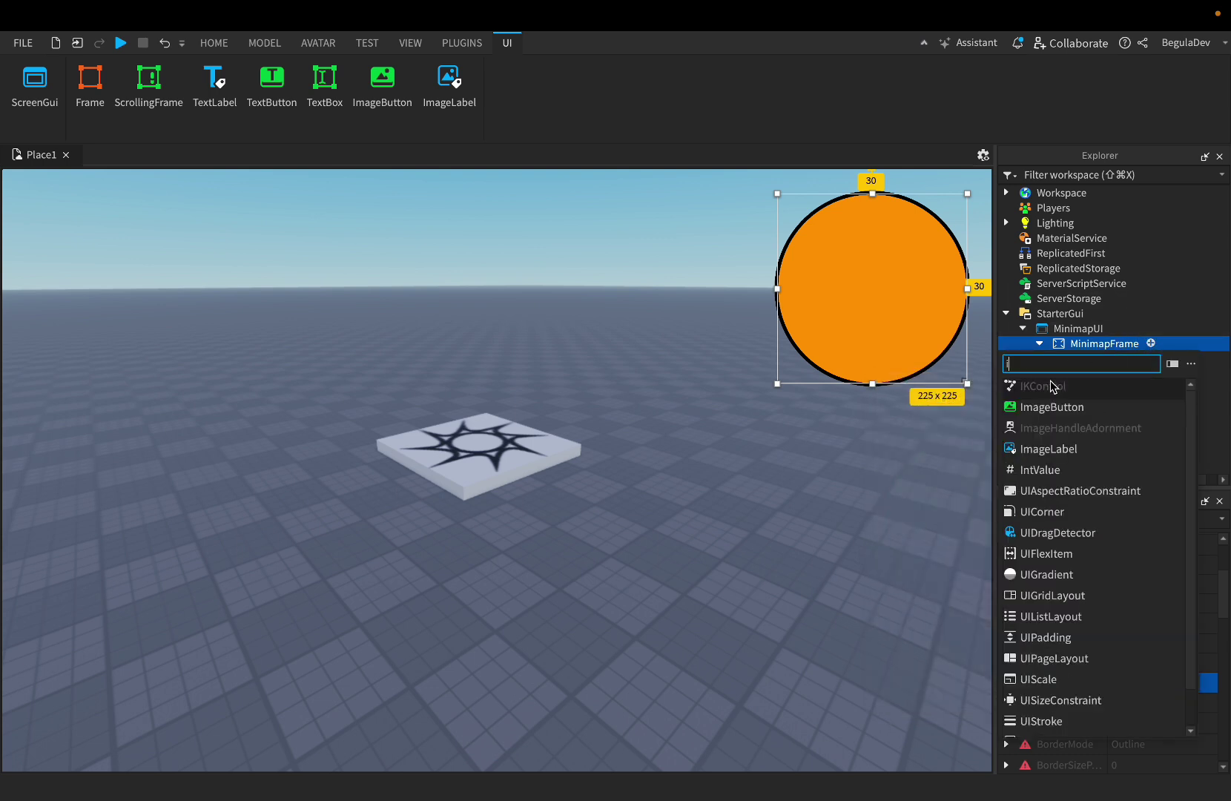
left_click(1087, 425)
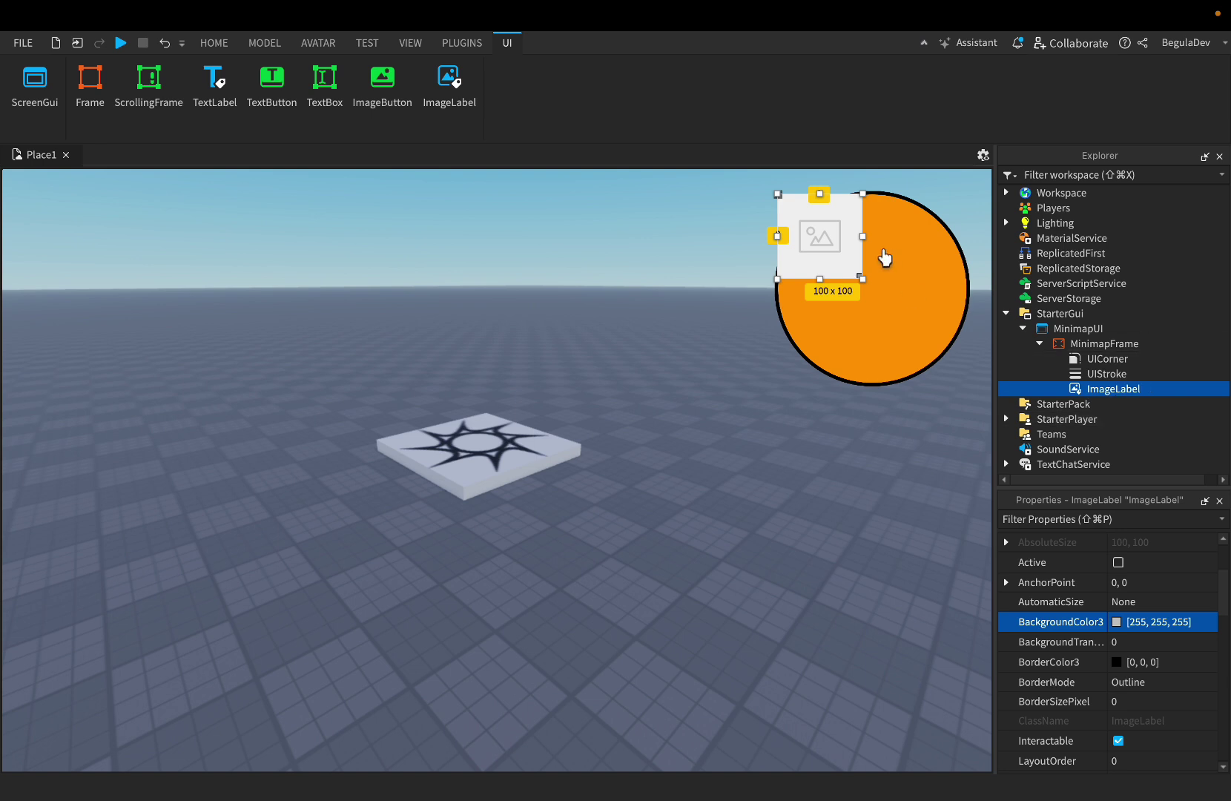
left_click_drag(835, 248, 886, 298)
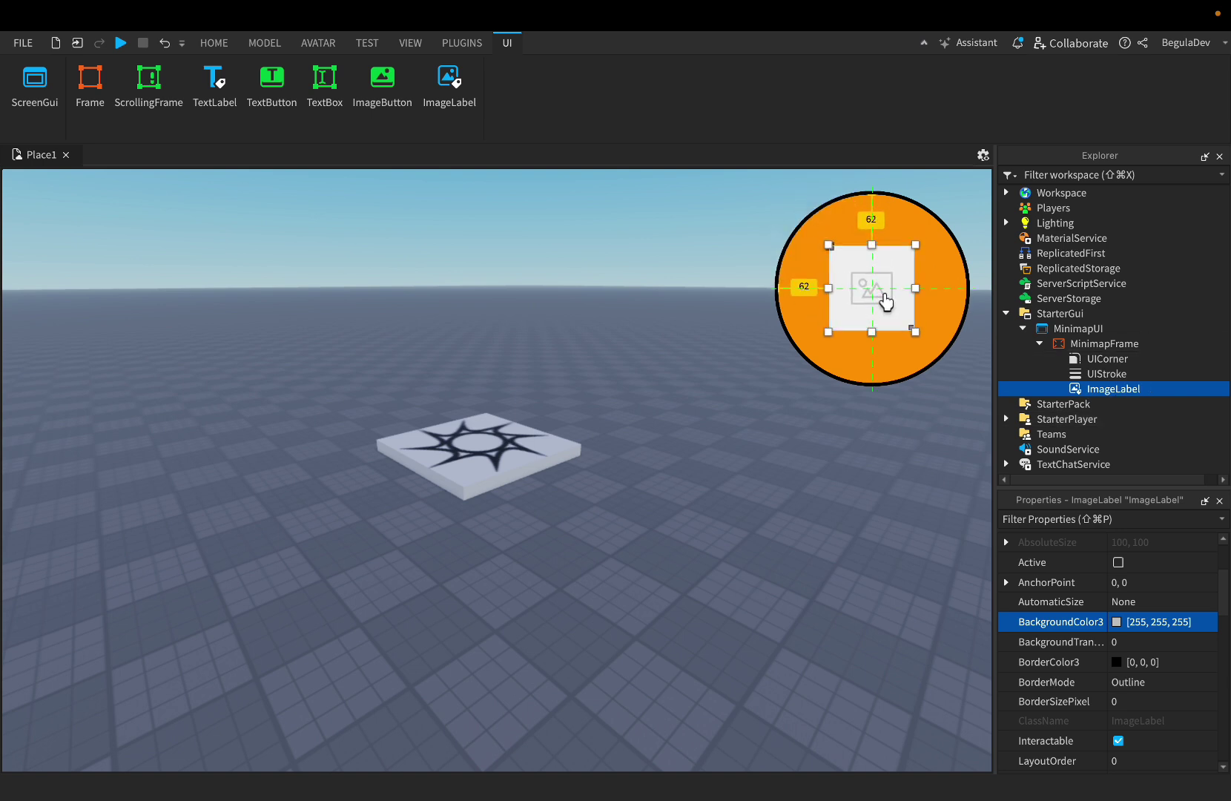
left_click(1031, 519)
type("ima")
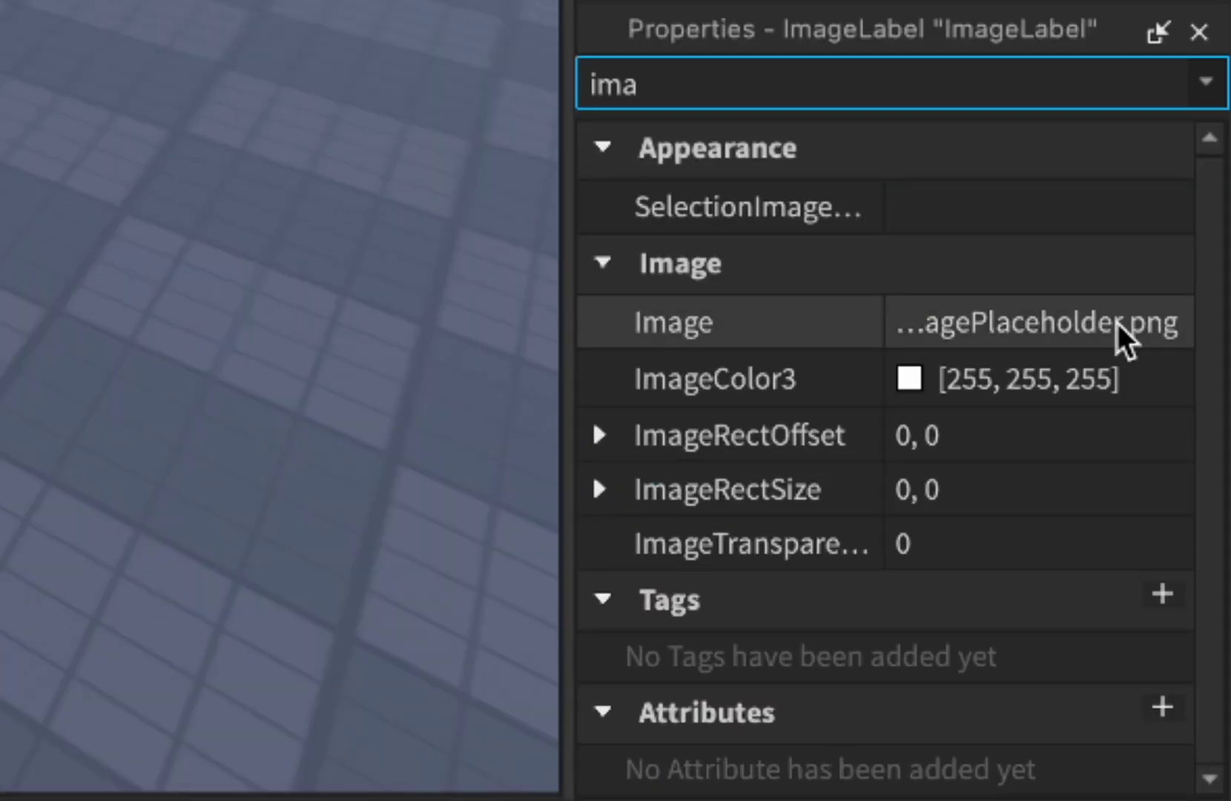
left_click(1033, 607)
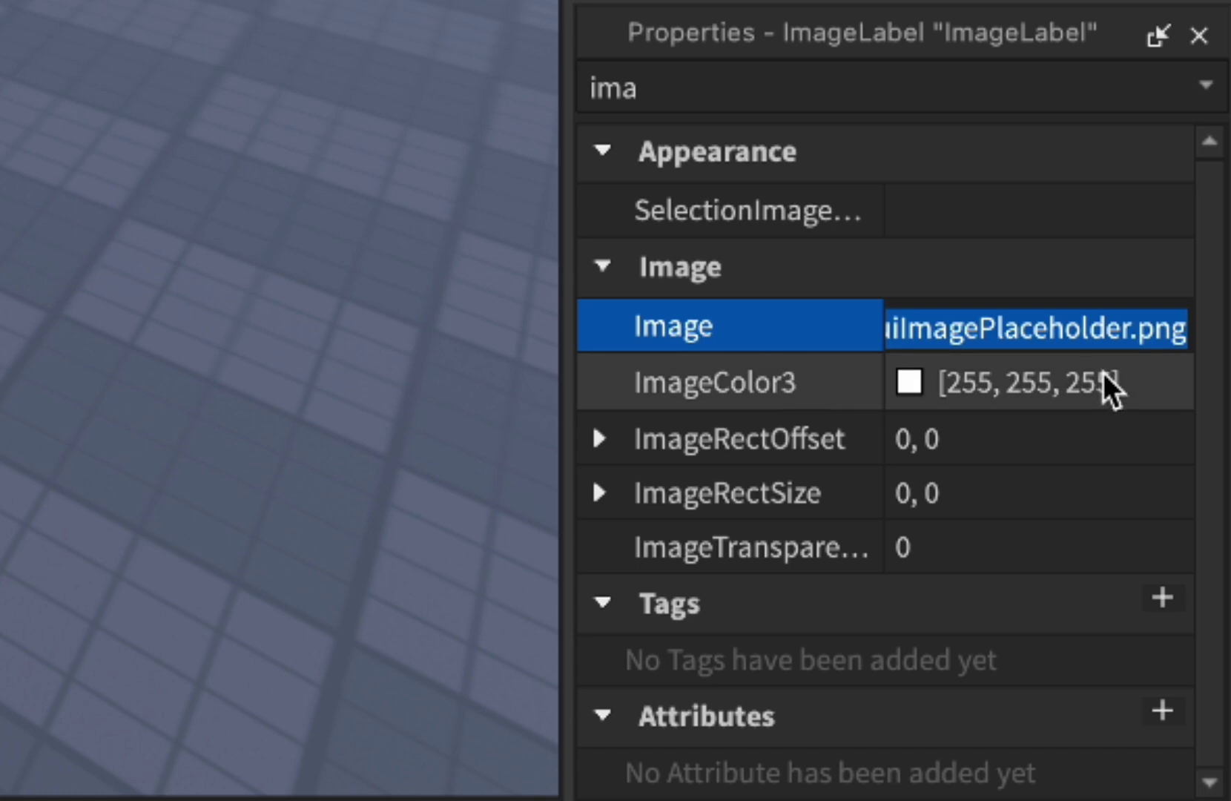
key("ctrl+v")
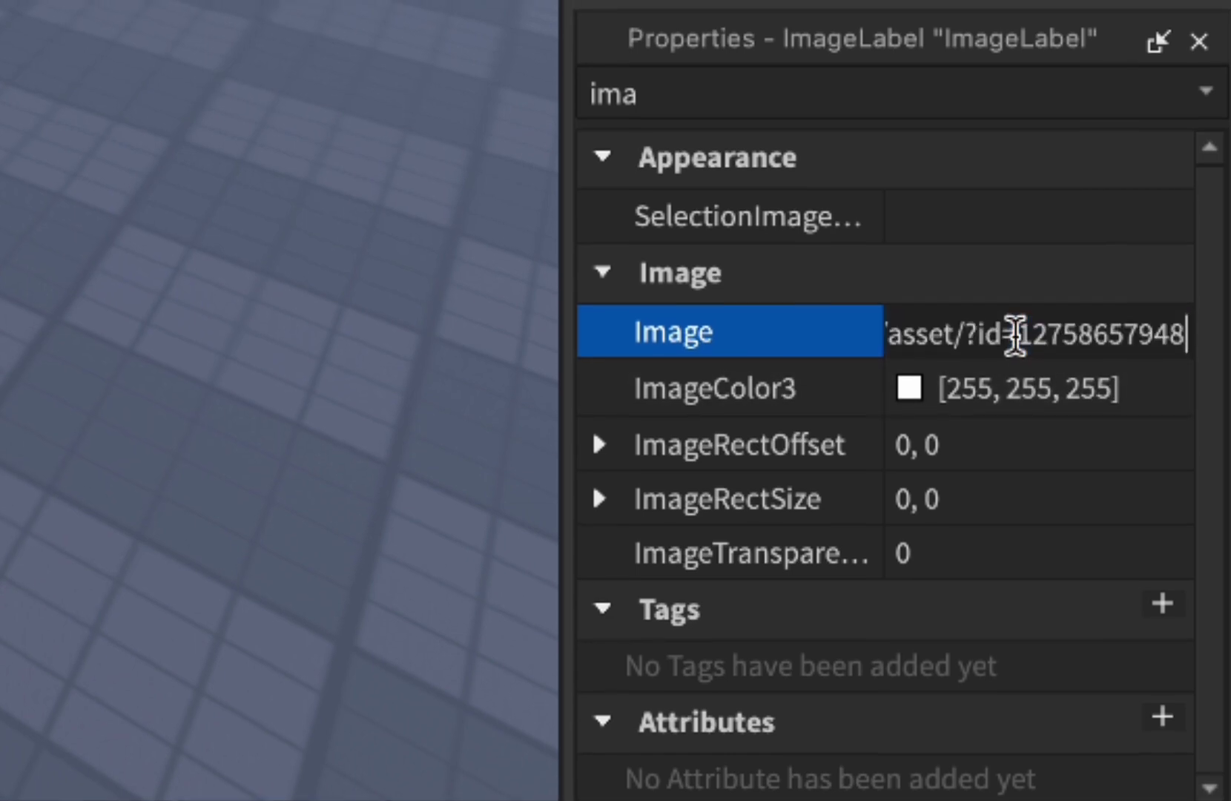
key("Return")
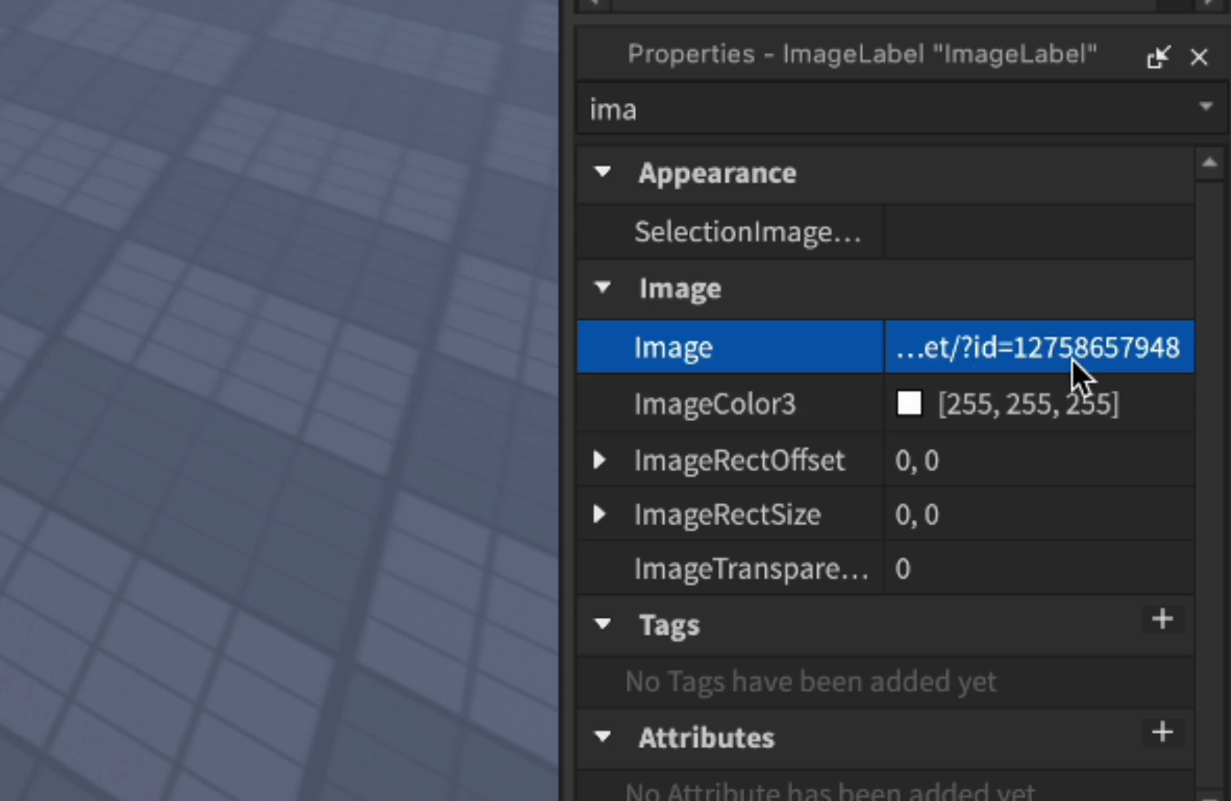
left_click(794, 116)
Set the ImageLabel's BackgroundTransparency to 1.
key("ctrl+a")
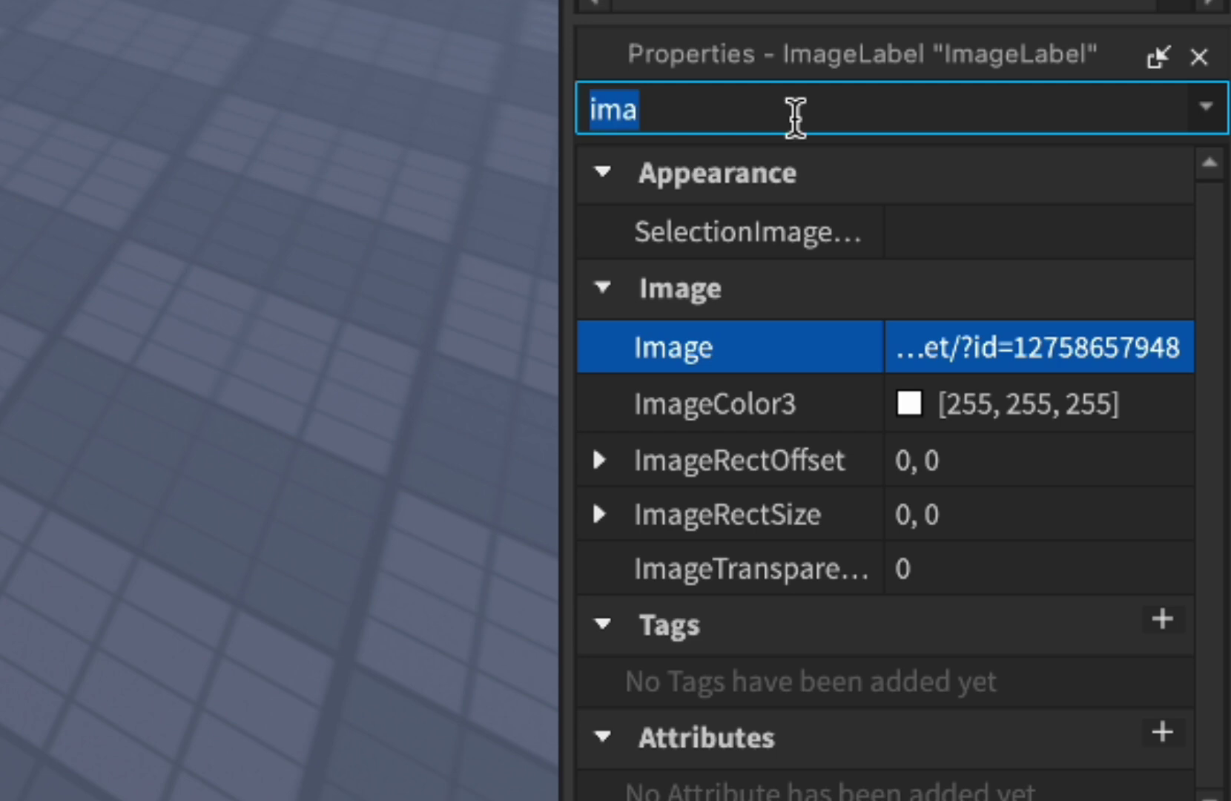
type("back")
left_click(1042, 296)
type("1")
key("Return")
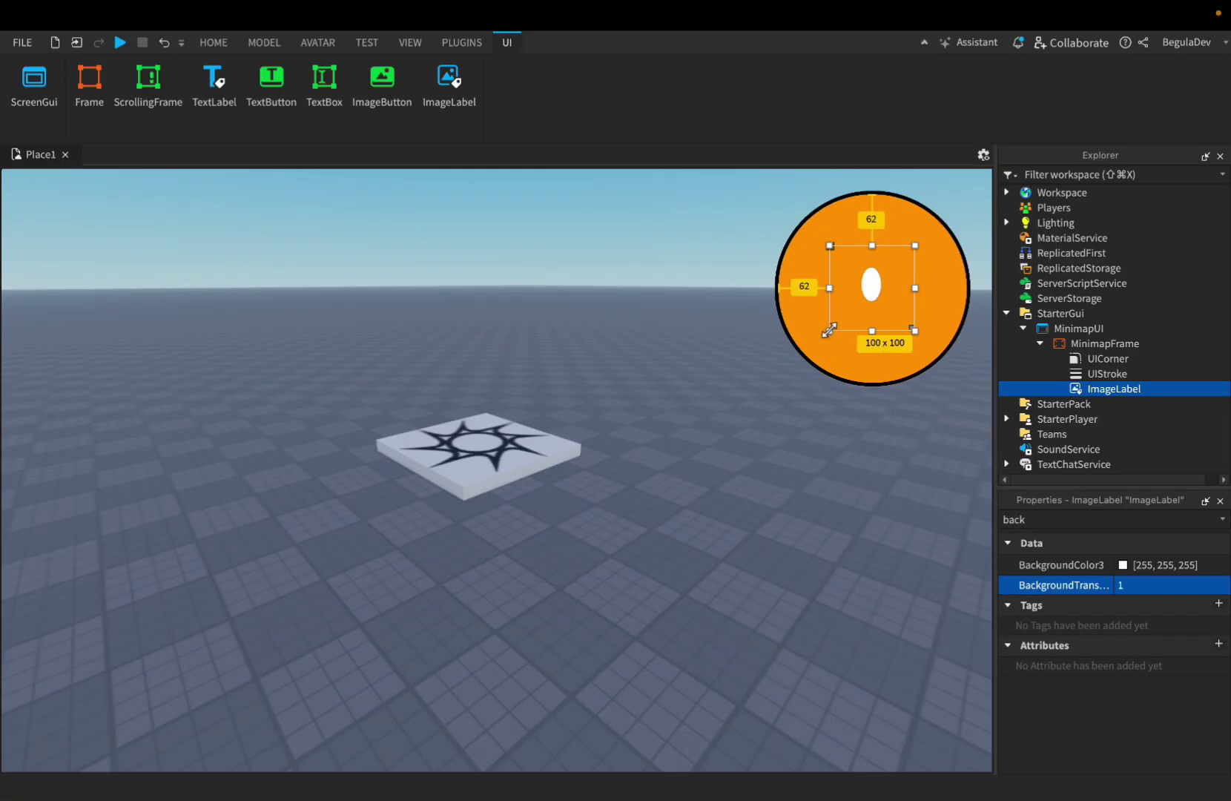
Resize the ImageLabel to about 72 × 43 at the circle's centre.
left_click_drag(829, 330, 302, 607)
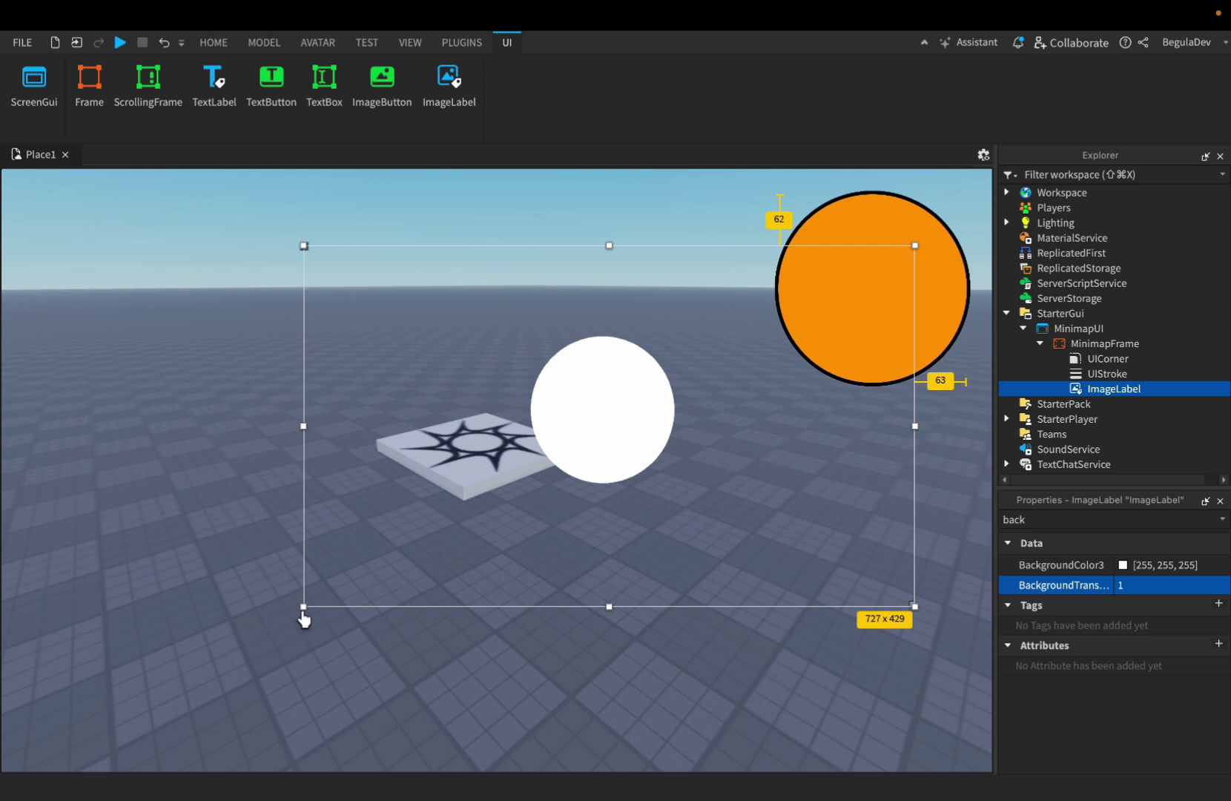
left_click_drag(306, 606, 876, 300)
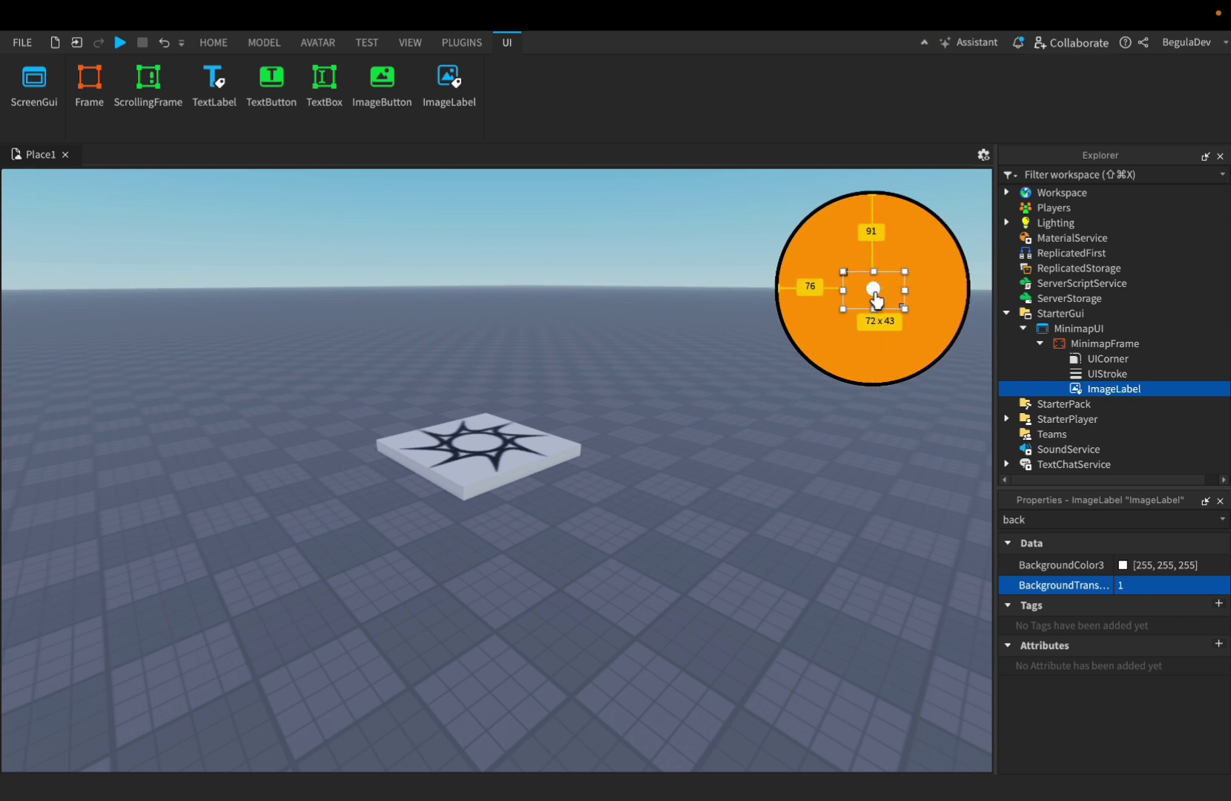
left_click(888, 462)
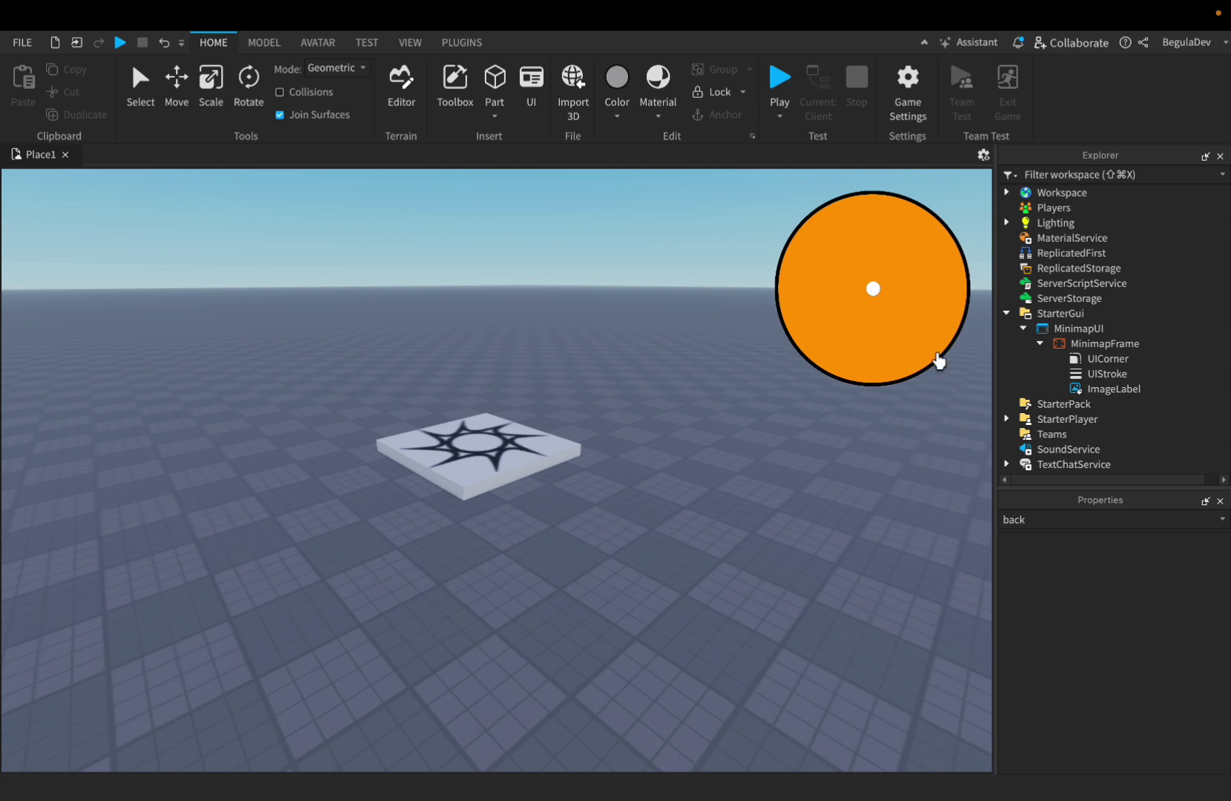
Rename the white-dot ImageLabel inside MinimapFrame to PlayerPoint.
left_click(1090, 389)
double_click(1054, 517)
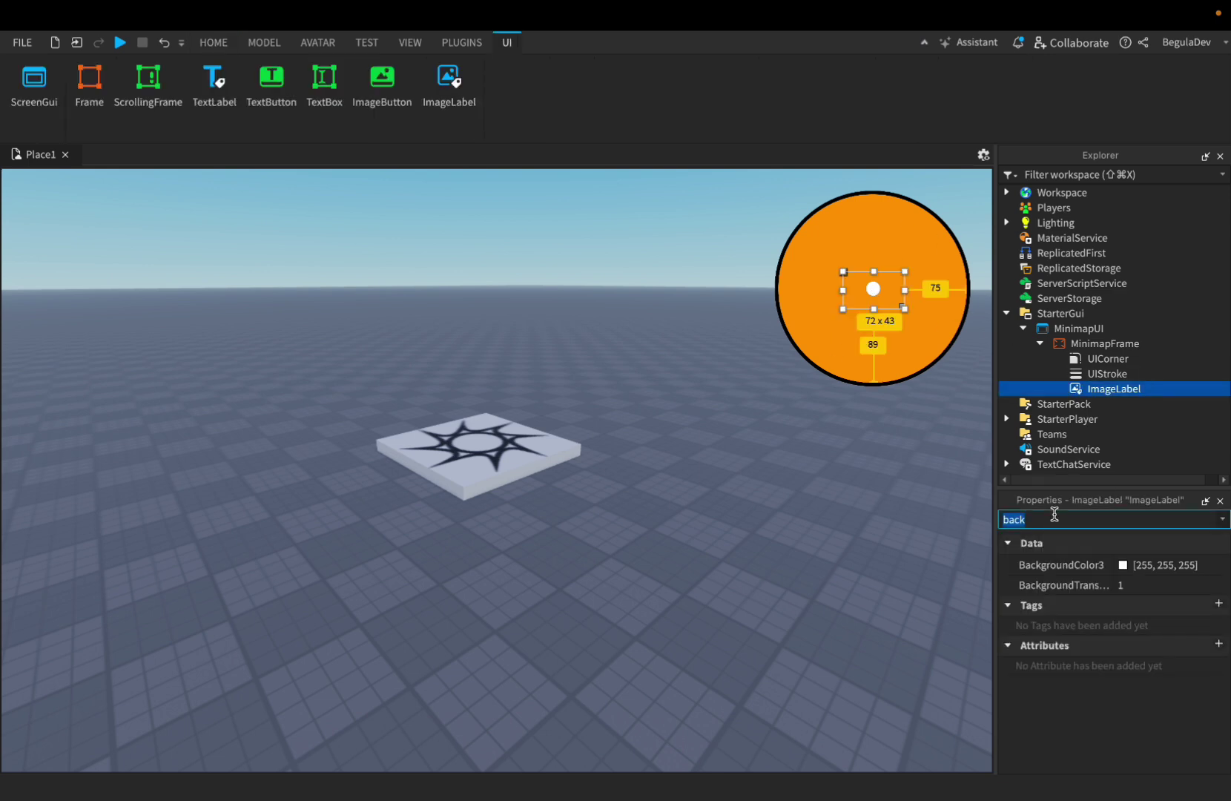
type("nam")
left_click(1169, 579)
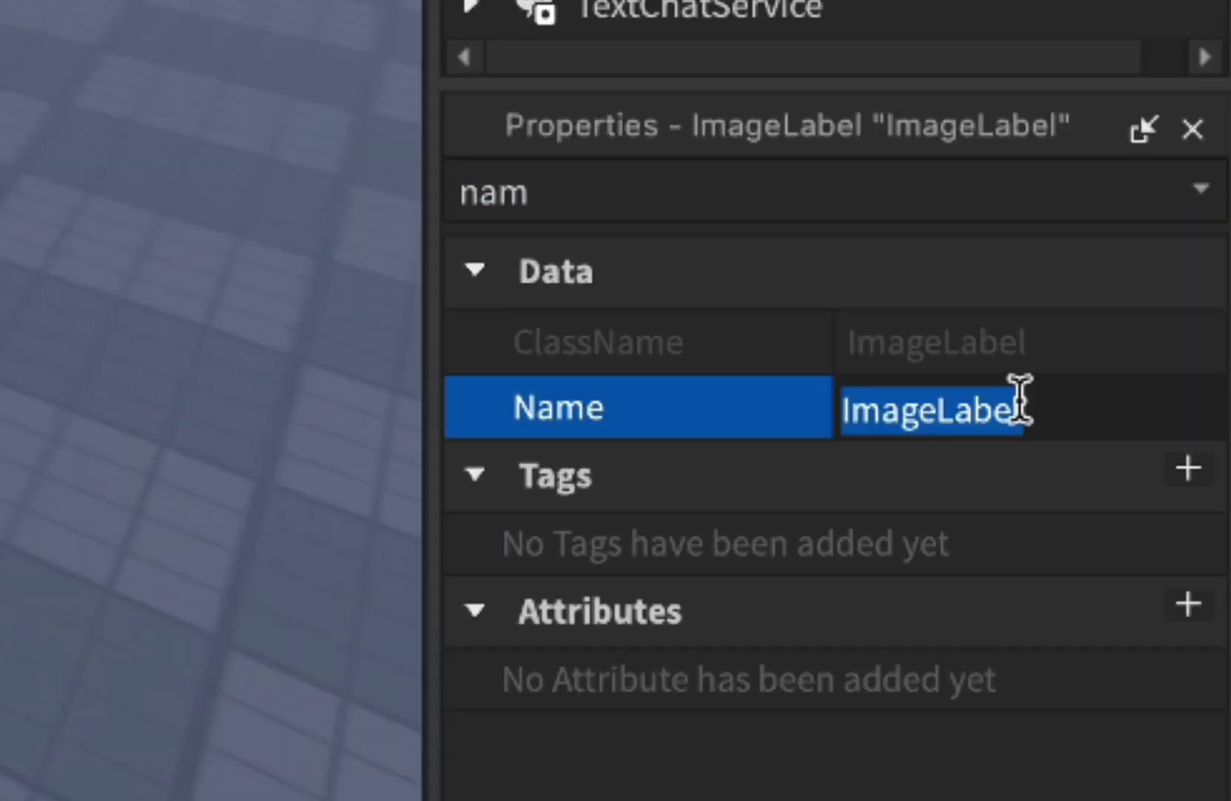
type("PlayerPo")
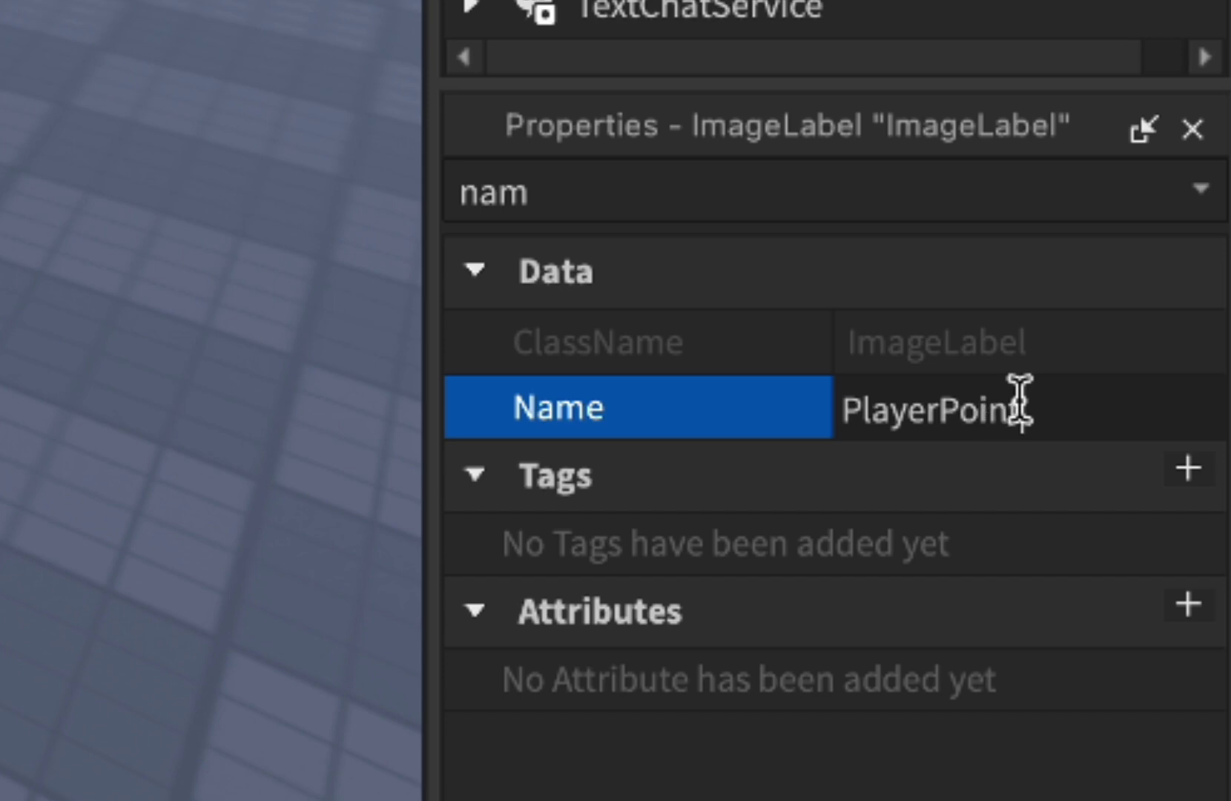
type("int")
key("Return")
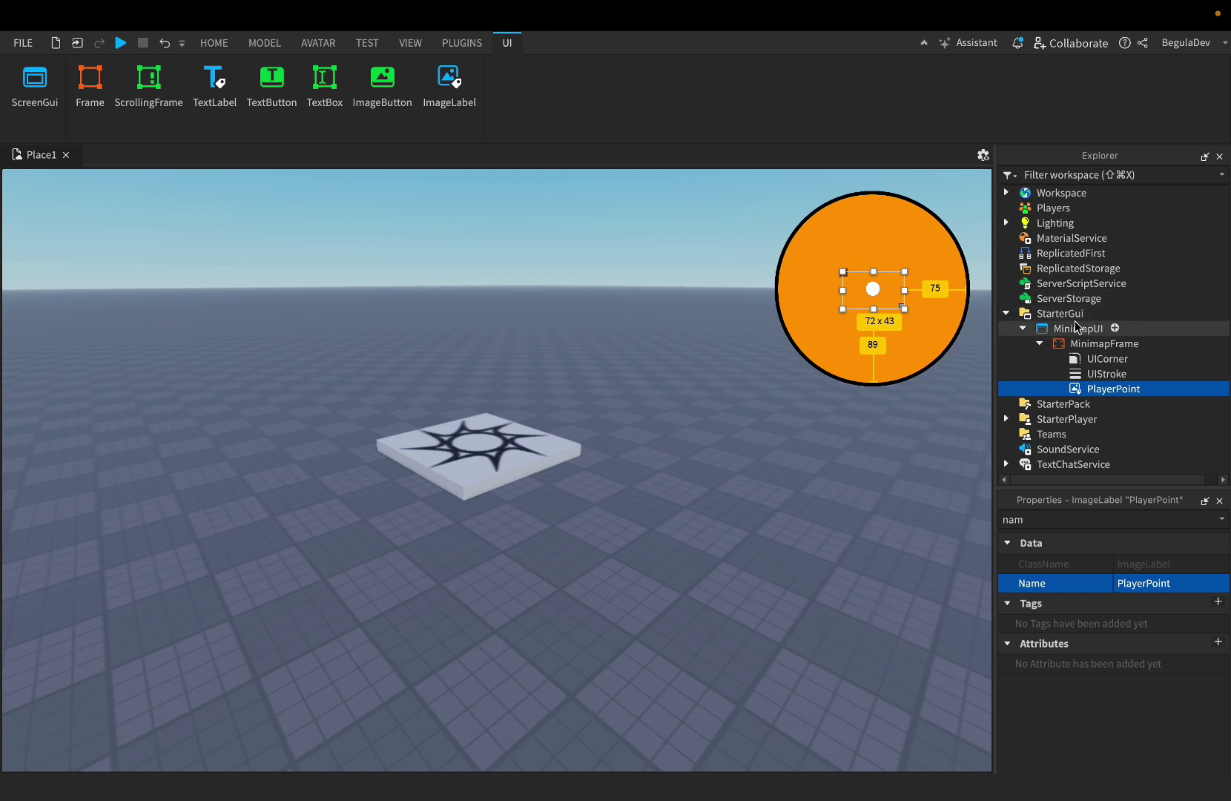
Add a Folder named MapFolder to Workspace.
left_click(1006, 192)
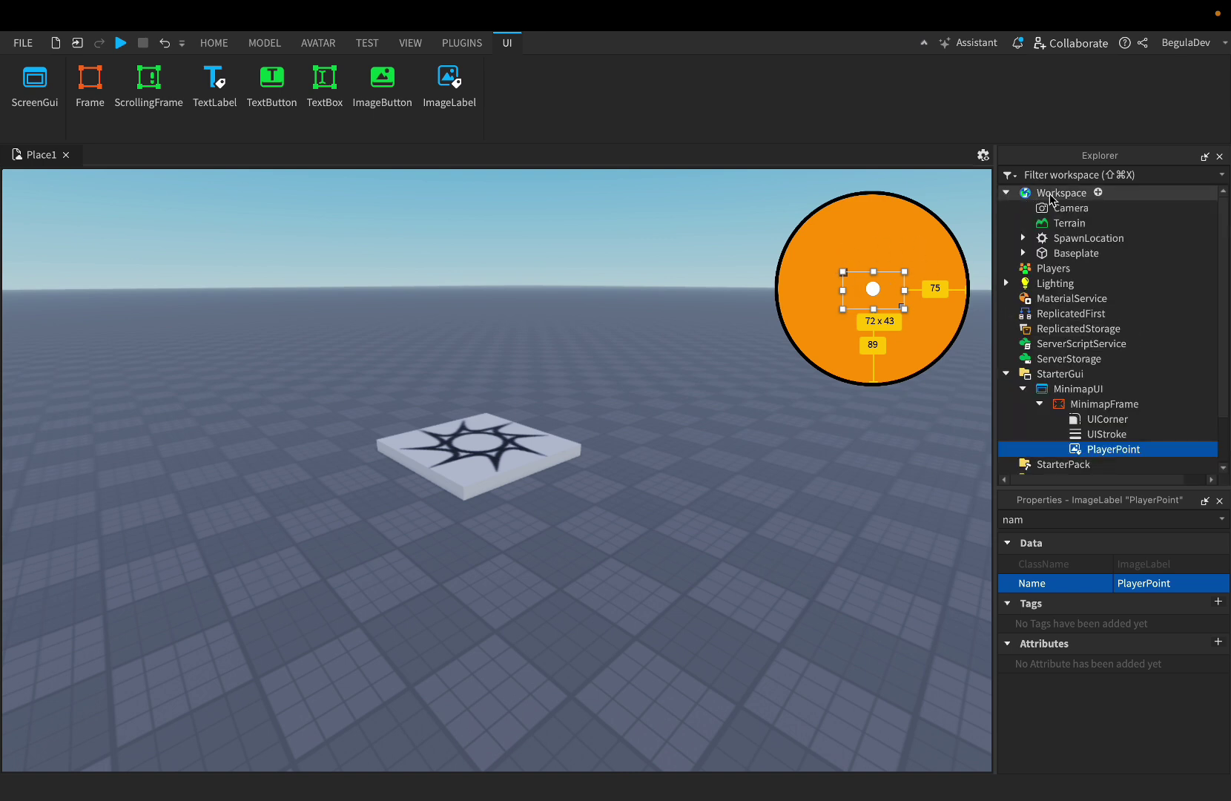
left_click(1098, 193)
type("folde")
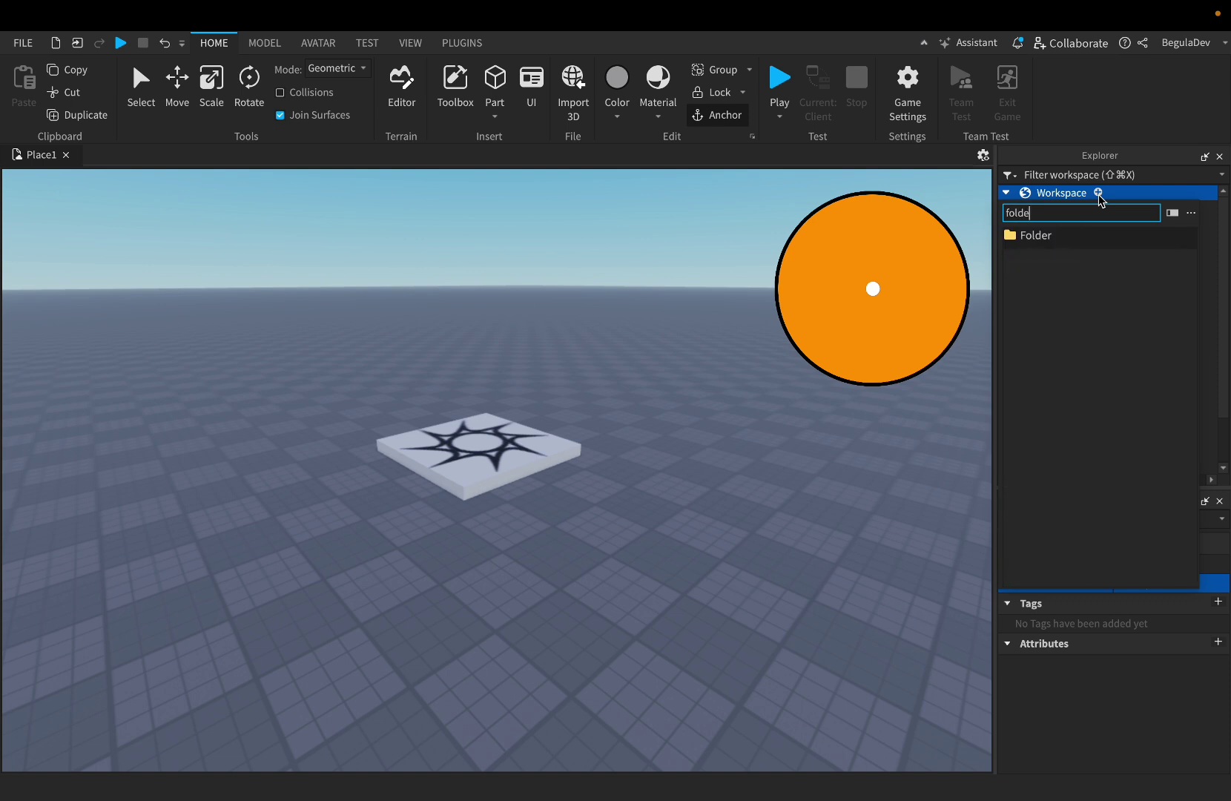
key("Return")
left_click_drag(1068, 238, 1071, 208)
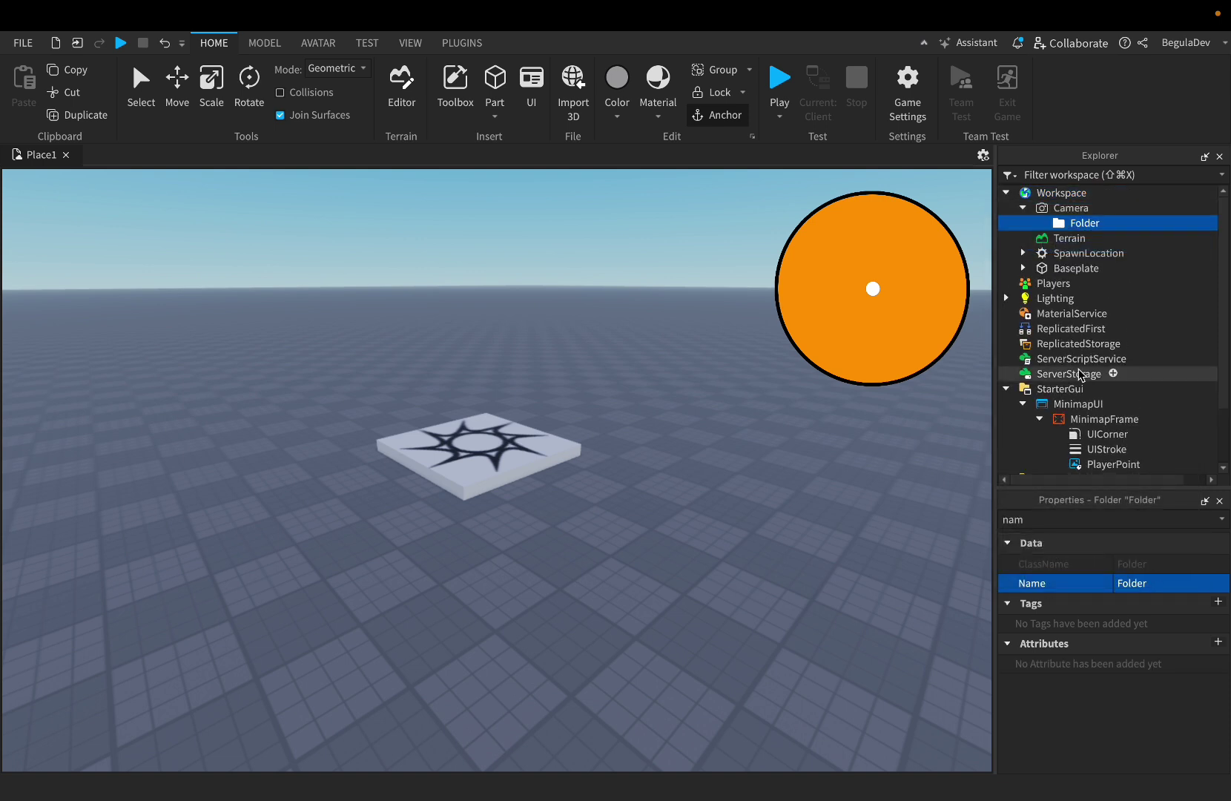
key("super+z")
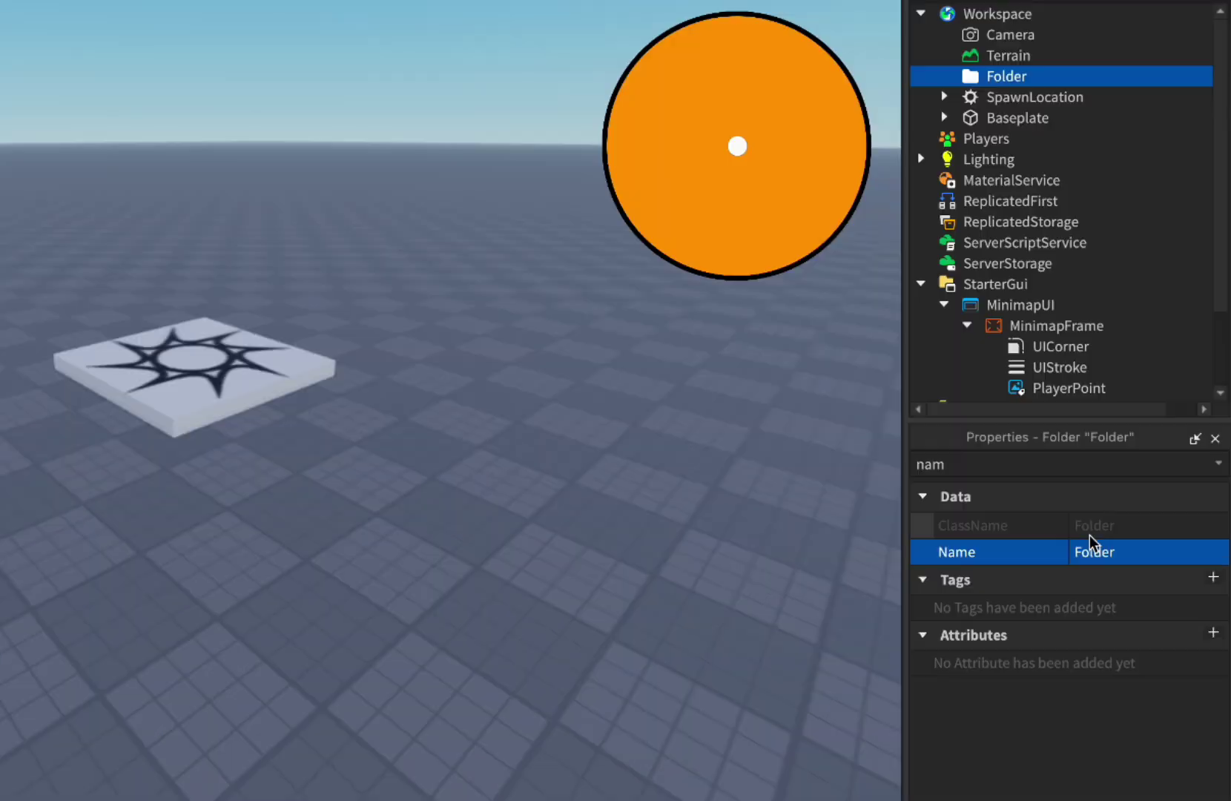
left_click(1145, 584)
type("Map")
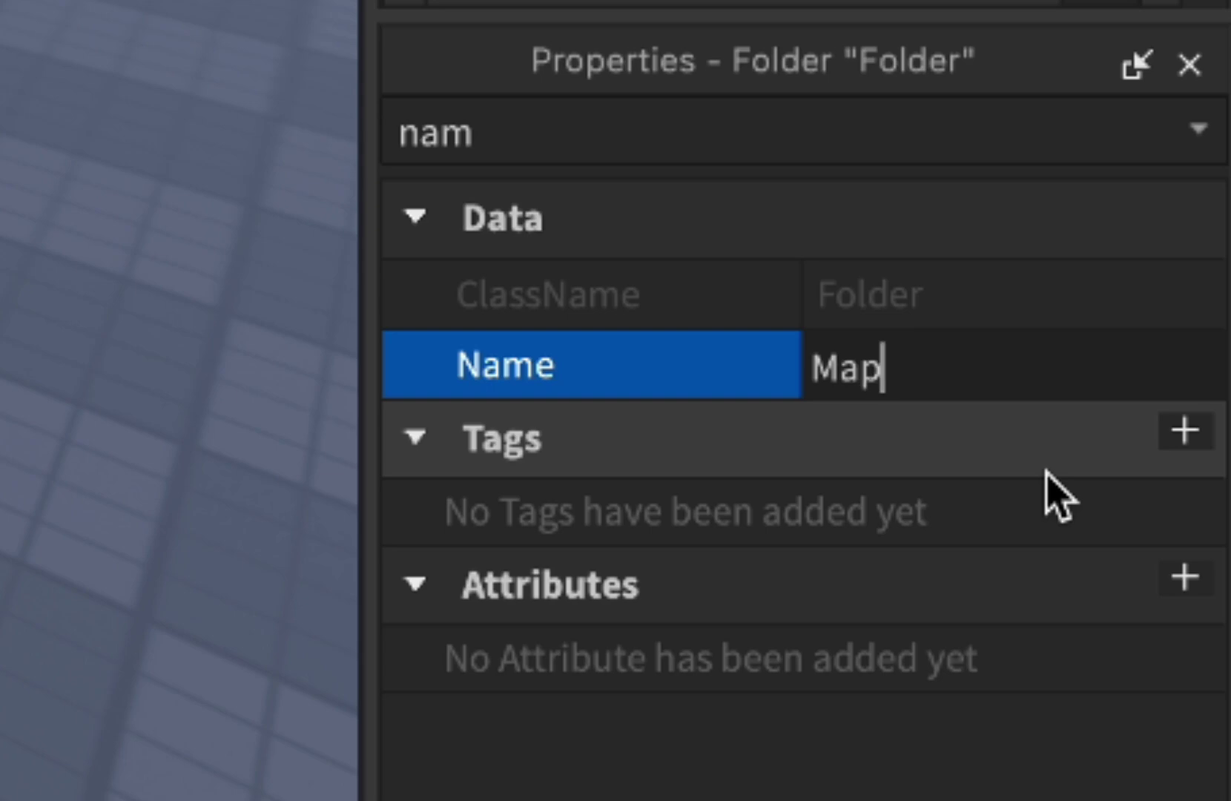
type("Folder")
key("Return")
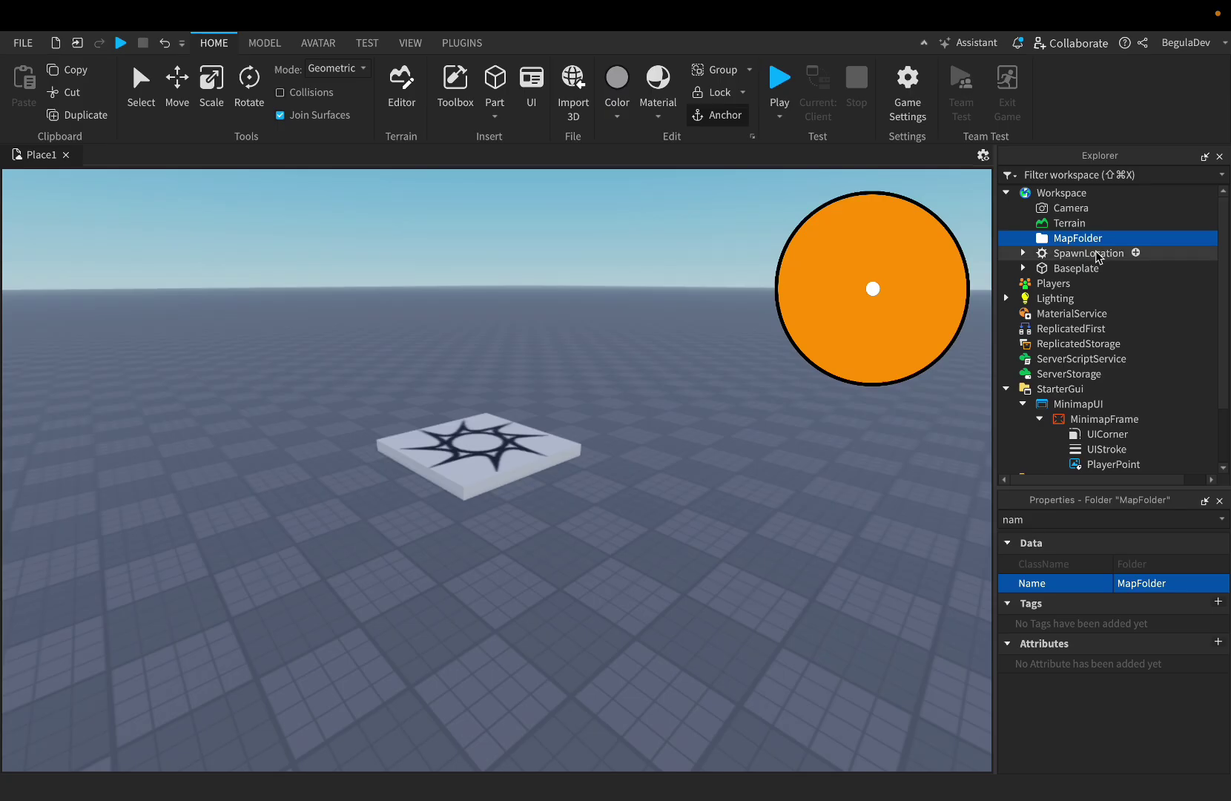
Move SpawnLocation and Baseplate into MapFolder.
left_click(1073, 255)
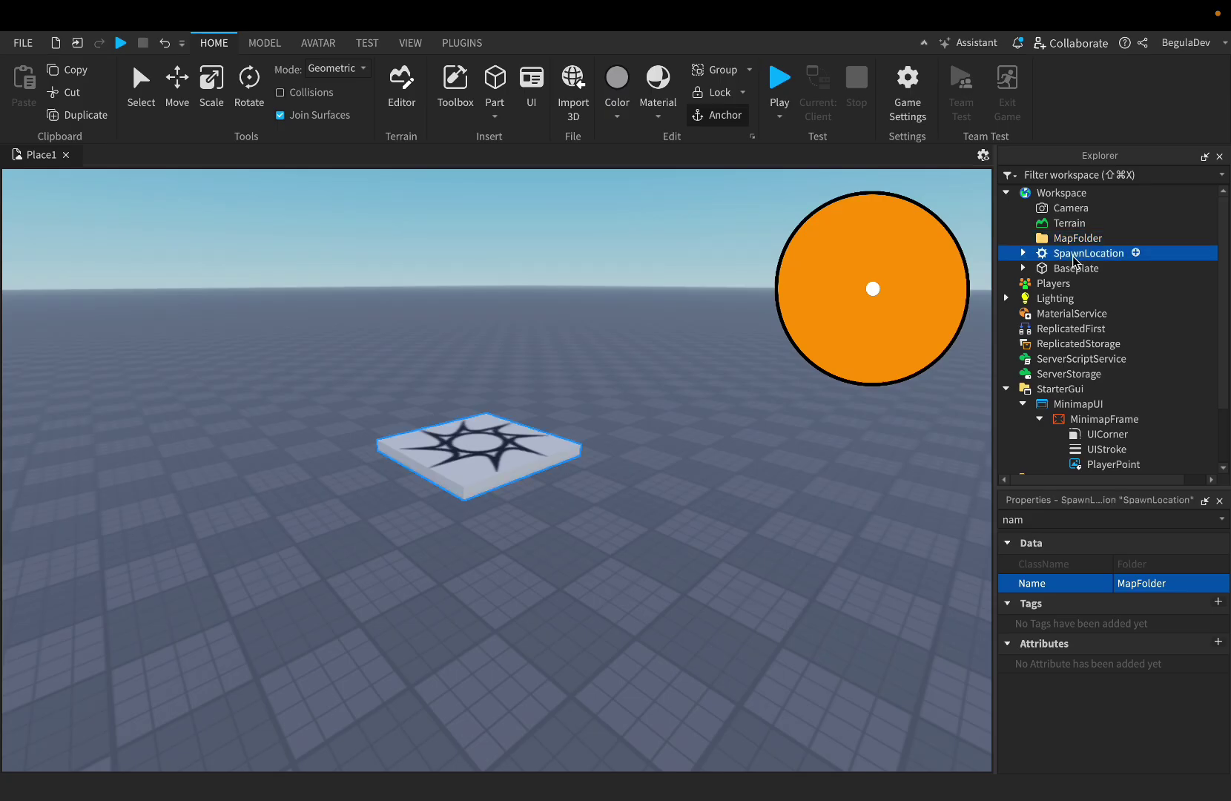
left_click(1071, 270, "shift")
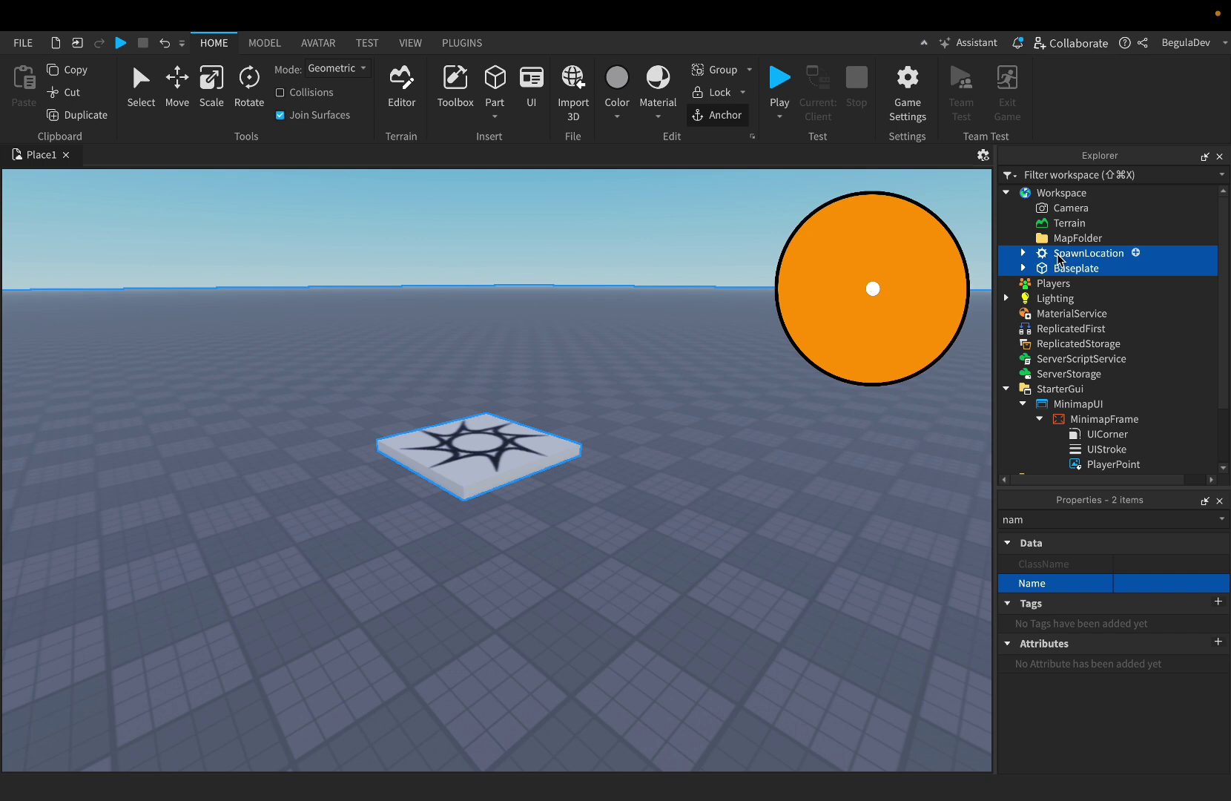
left_click_drag(1058, 259, 1071, 239)
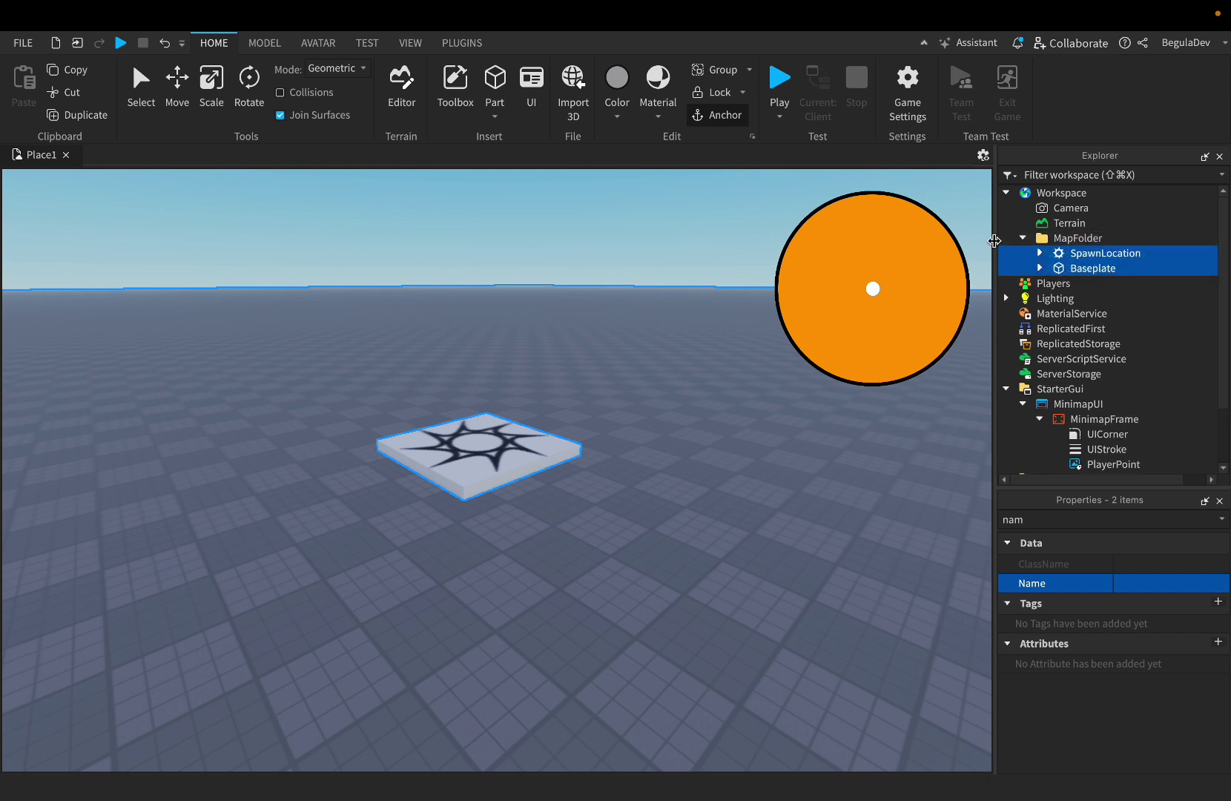
left_click(629, 354)
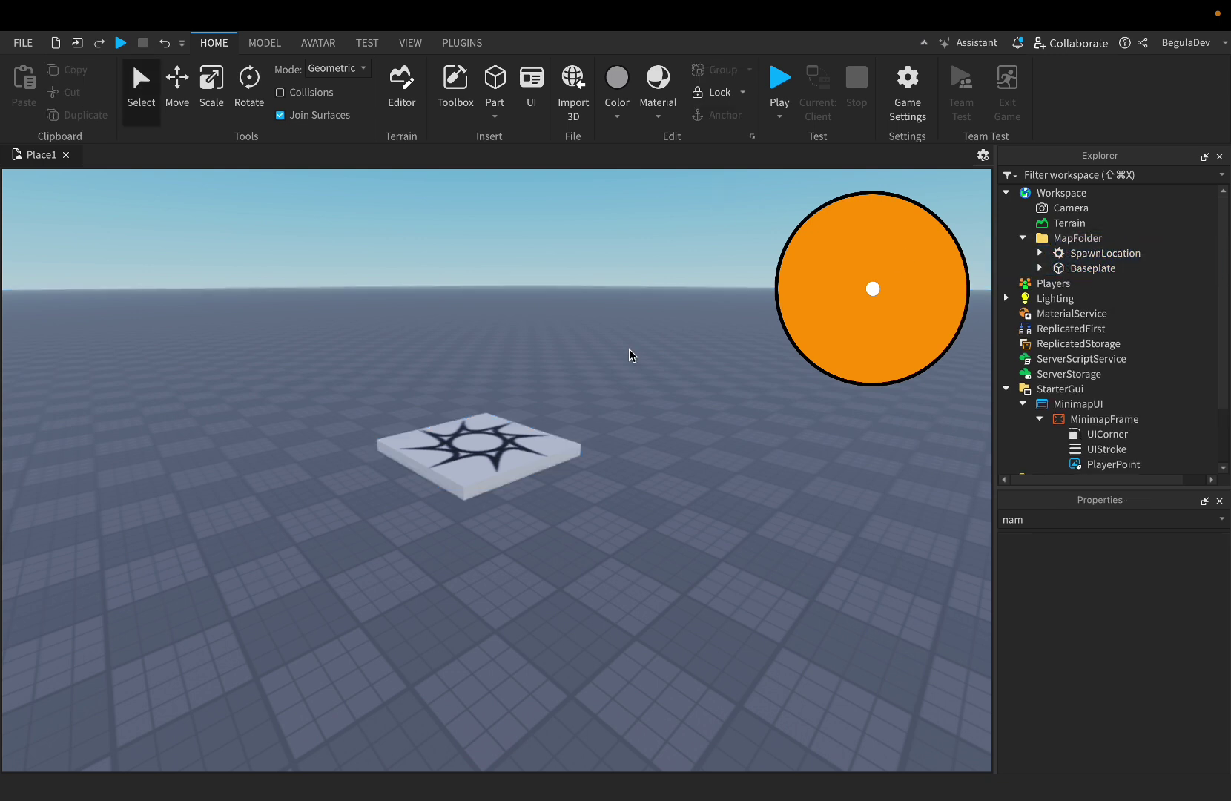
Place the Playground: Citrus Toolbox model in the scene and move it into MapFolder.
left_click(474, 95)
left_click(160, 212)
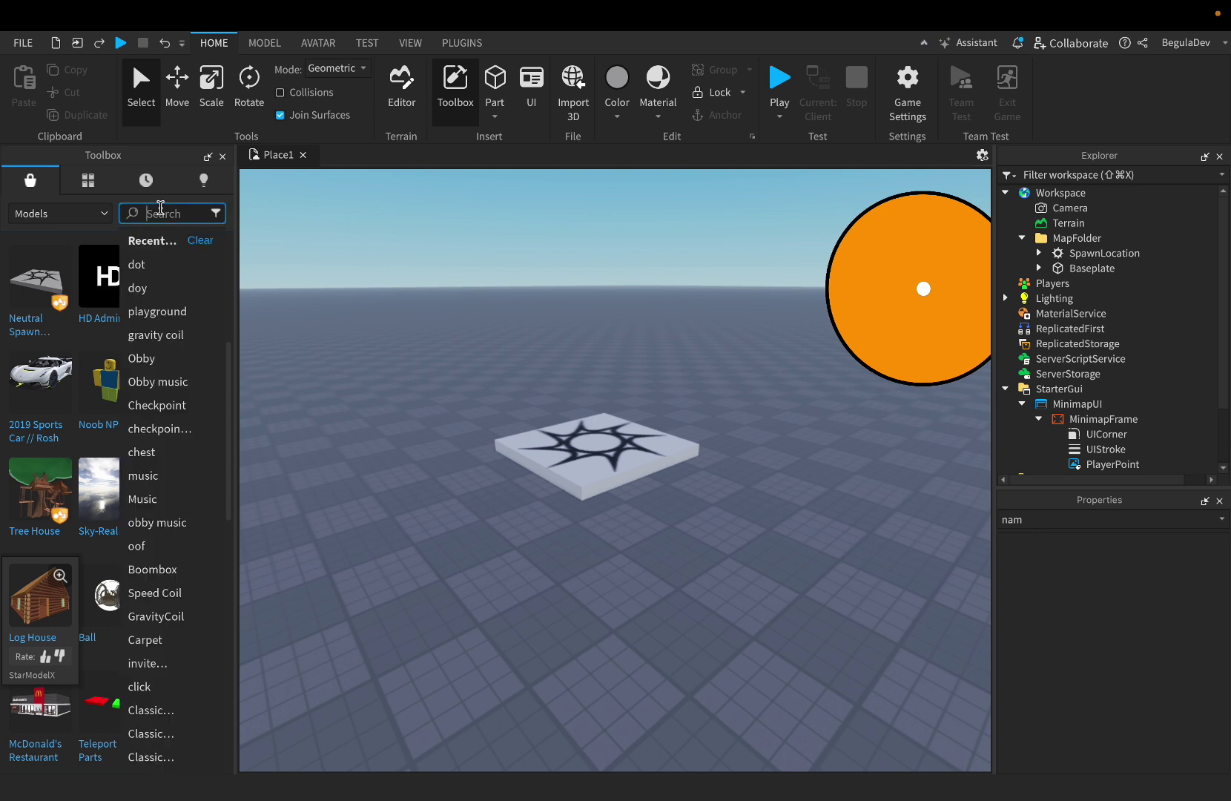
type("playgro")
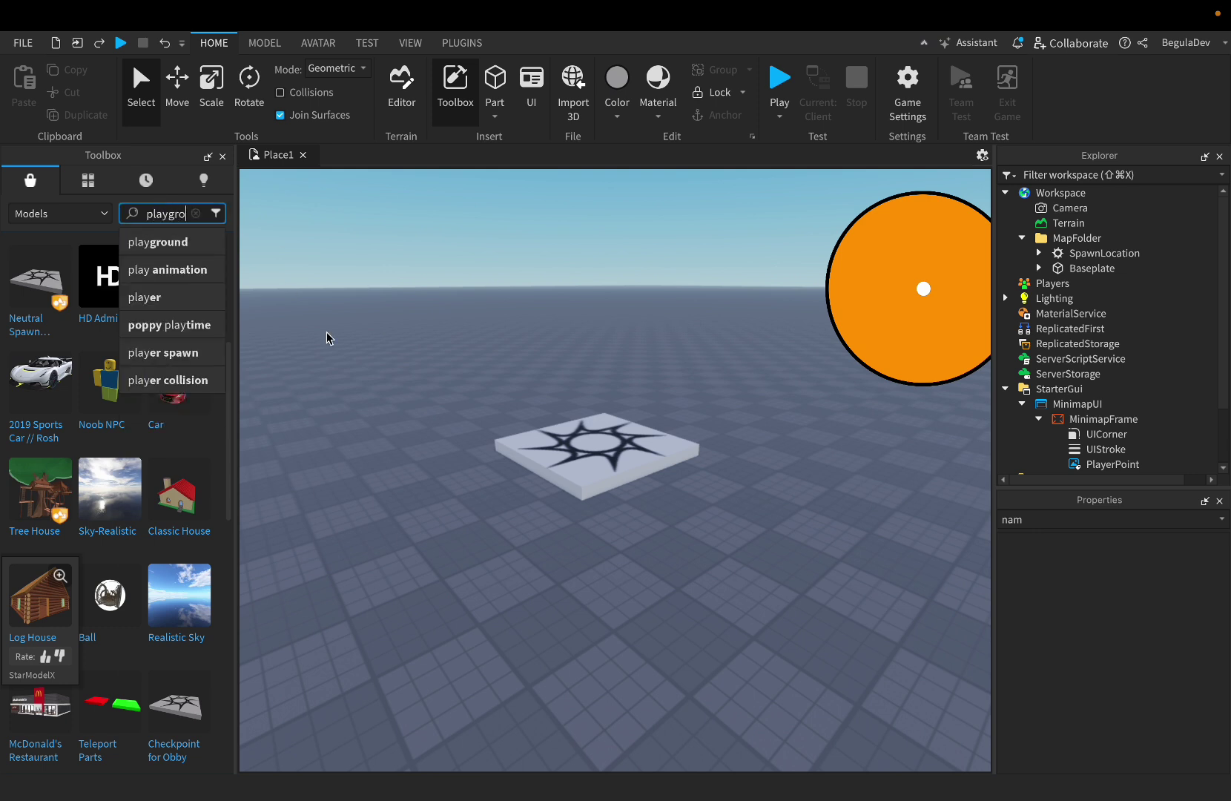
type("und")
key("Return")
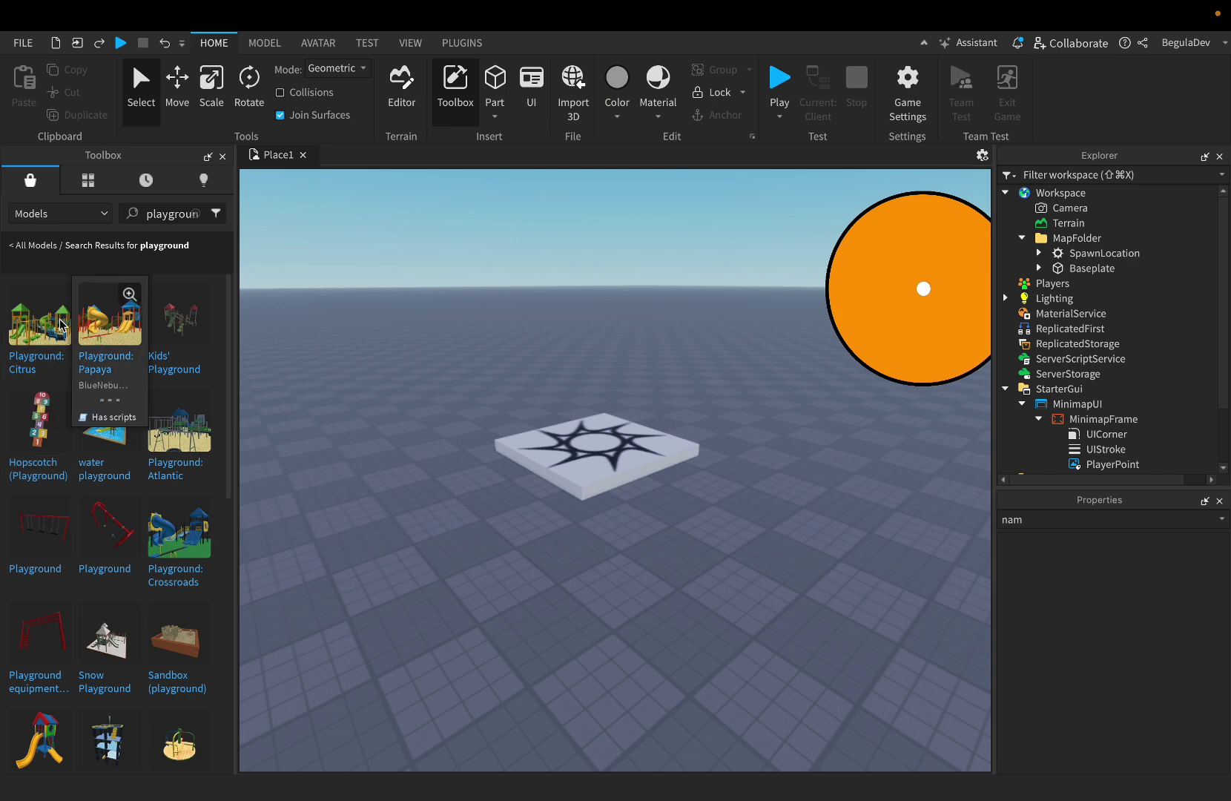
mouse_move(30, 323)
left_click_drag(41, 334, 448, 359)
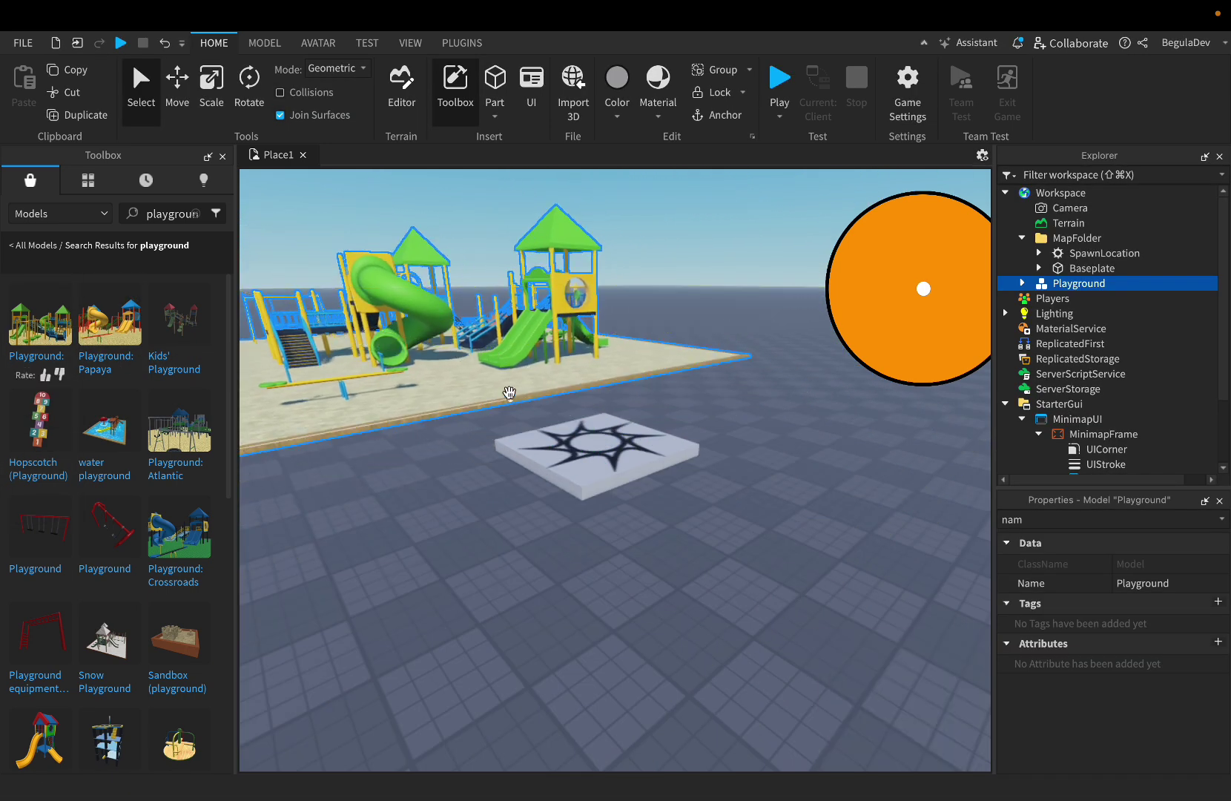
left_click(222, 158)
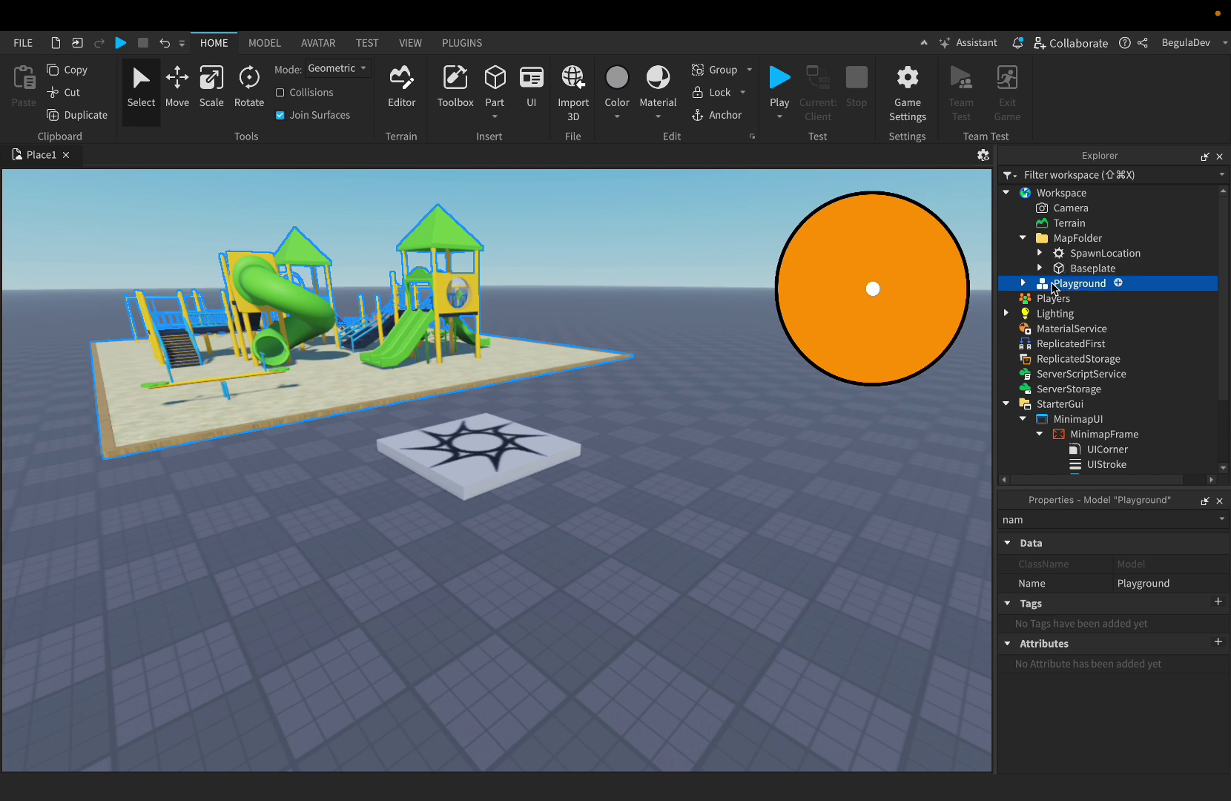
left_click_drag(1054, 288, 1113, 239)
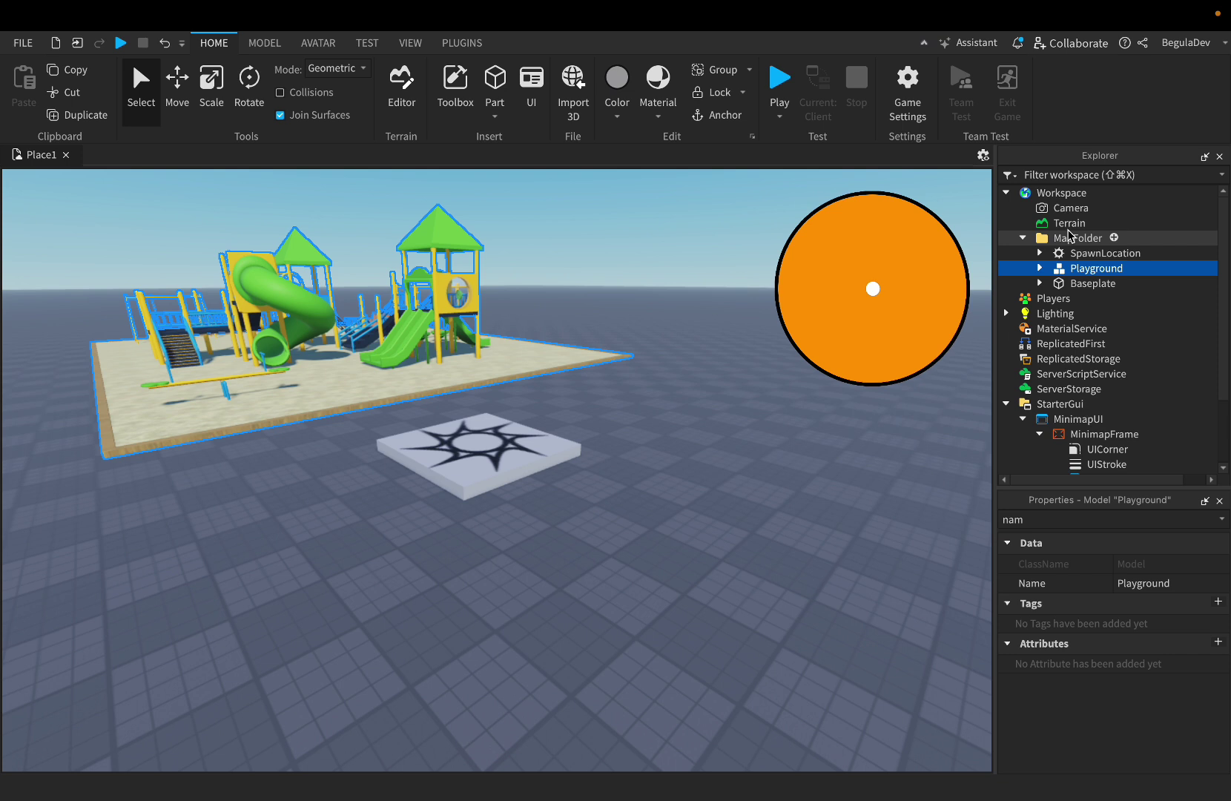
Collapse MapFolder and MinimapFrame in the Explorer and insert a LocalScript under MinimapUI.
left_click(1024, 238)
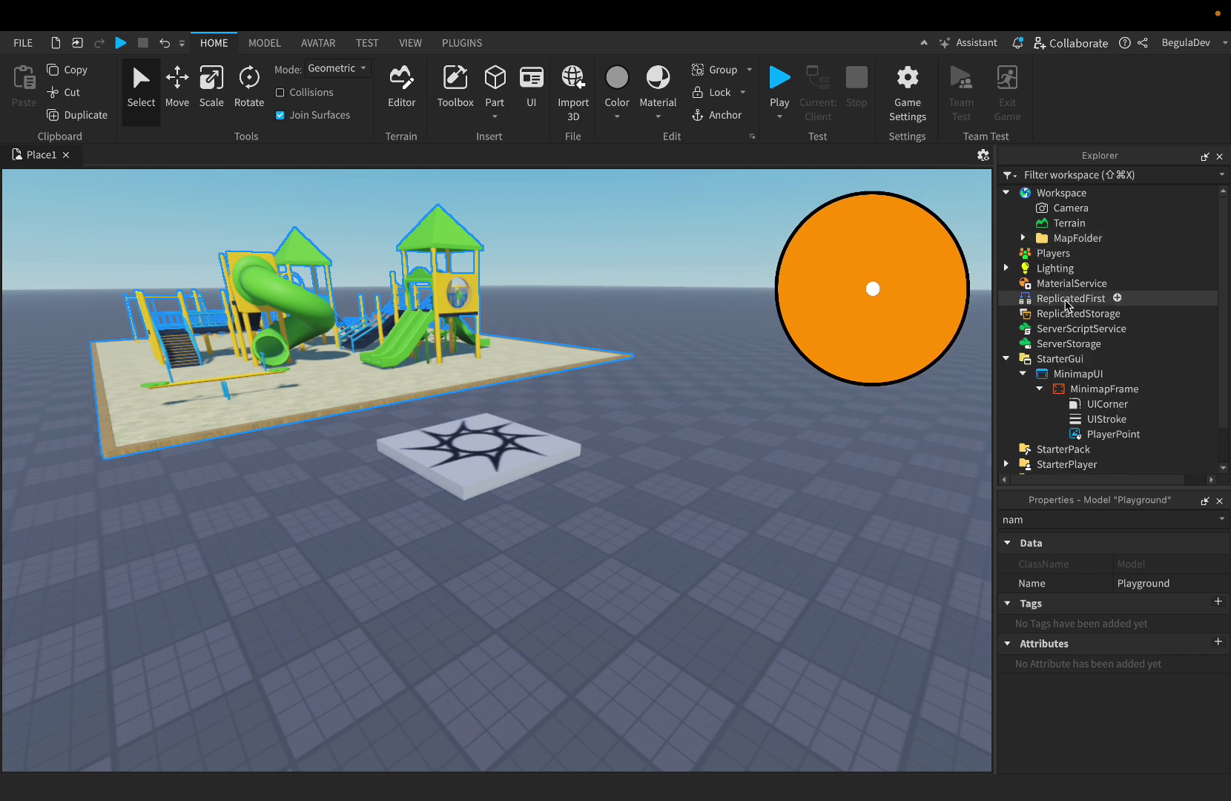
scroll(1066, 302, "down", 3)
left_click(1039, 347)
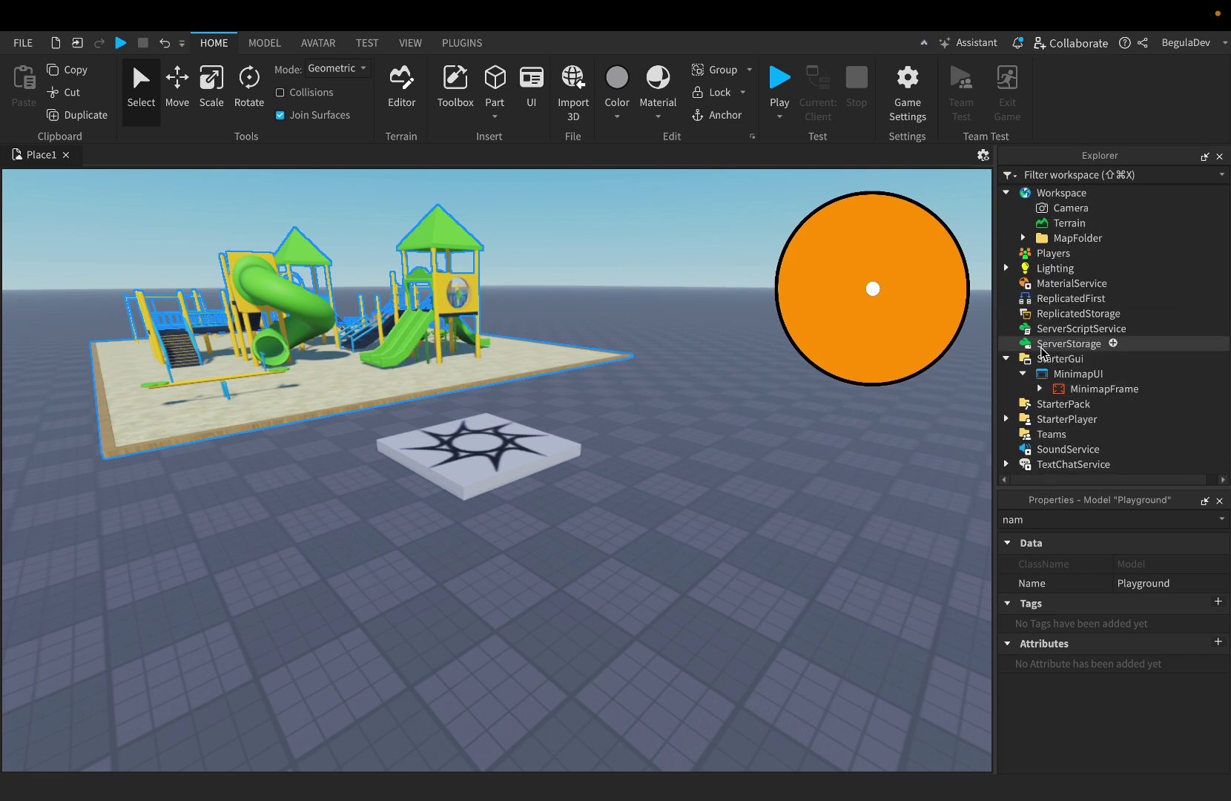
left_click(1087, 373)
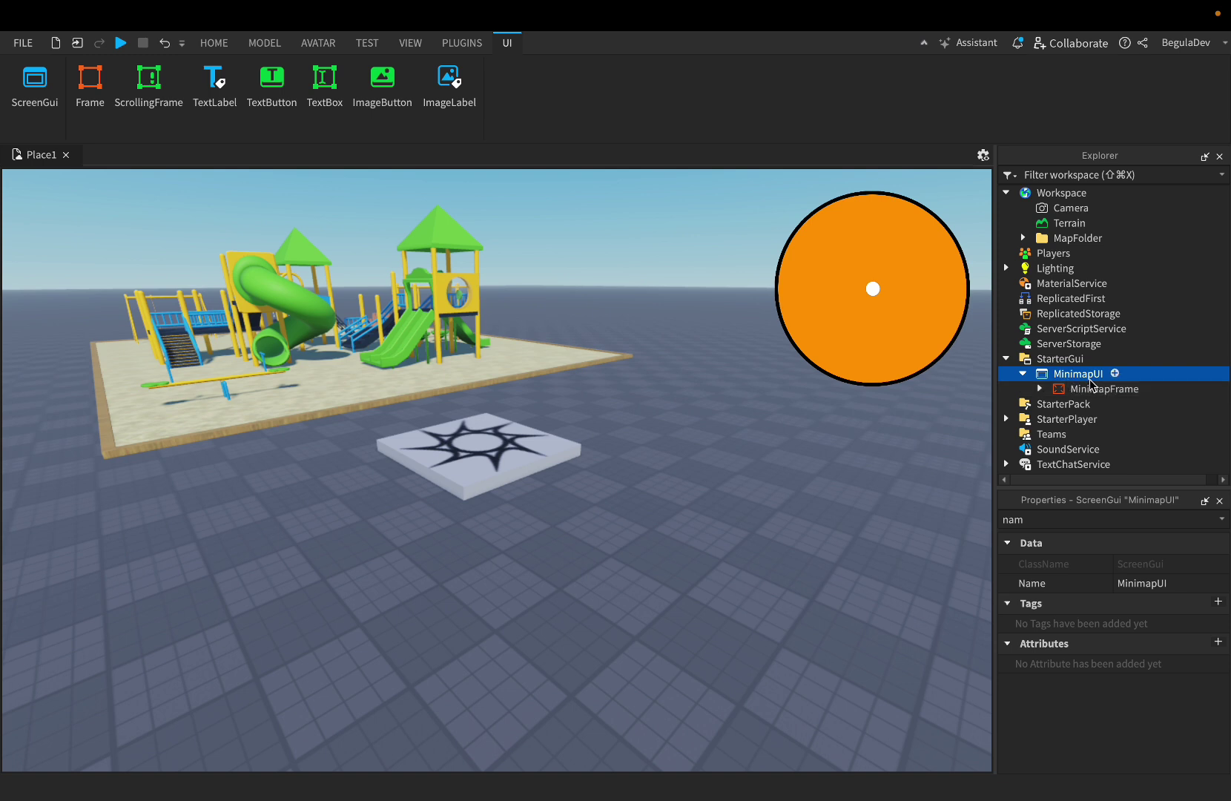
left_click(1114, 373)
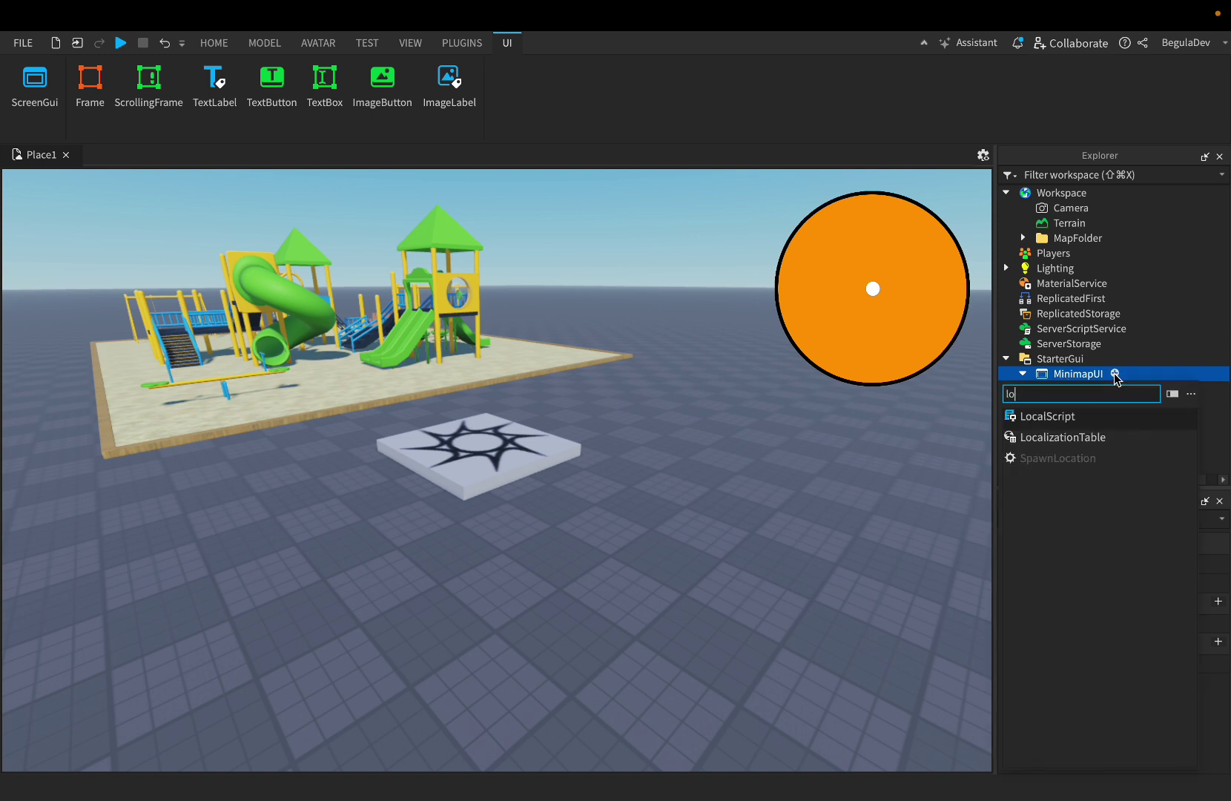
key("Return")
Rename the new LocalScript to MapScript and review its default Hello world code in the editor.
double_click(1157, 583)
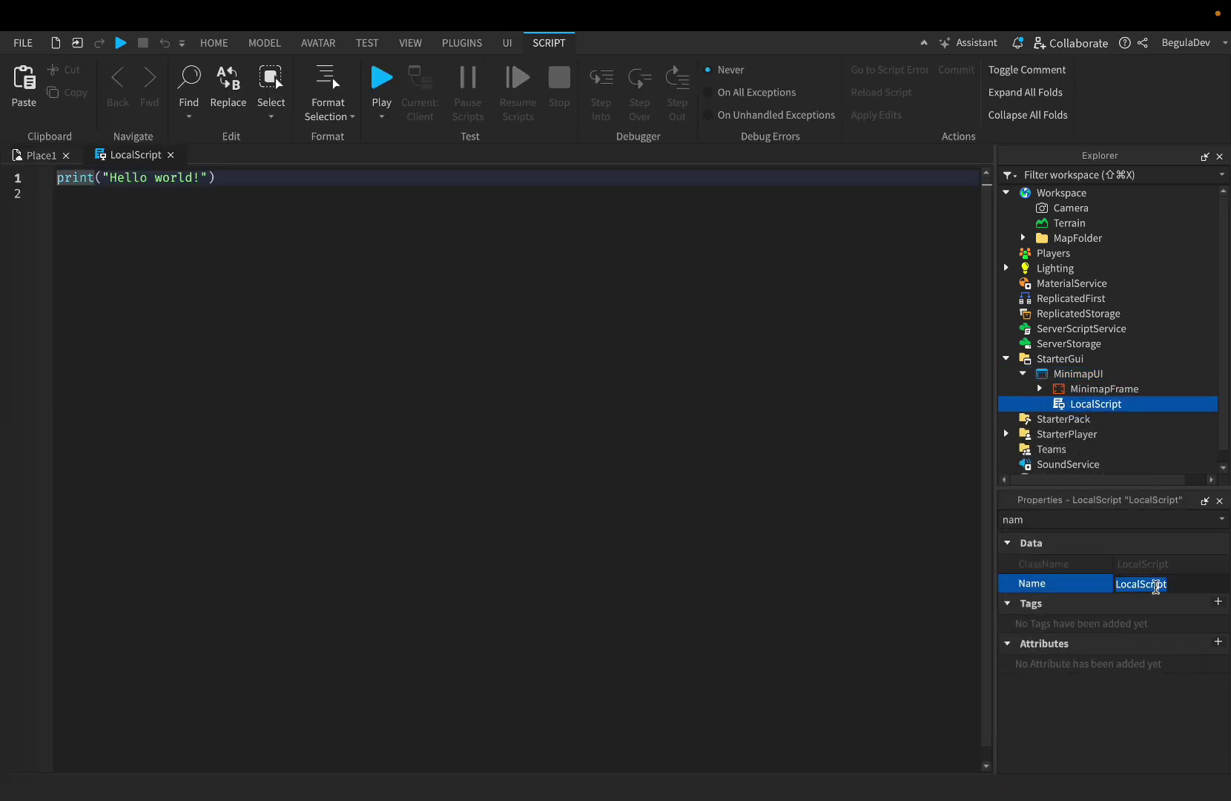
type("MapScript")
key("Return")
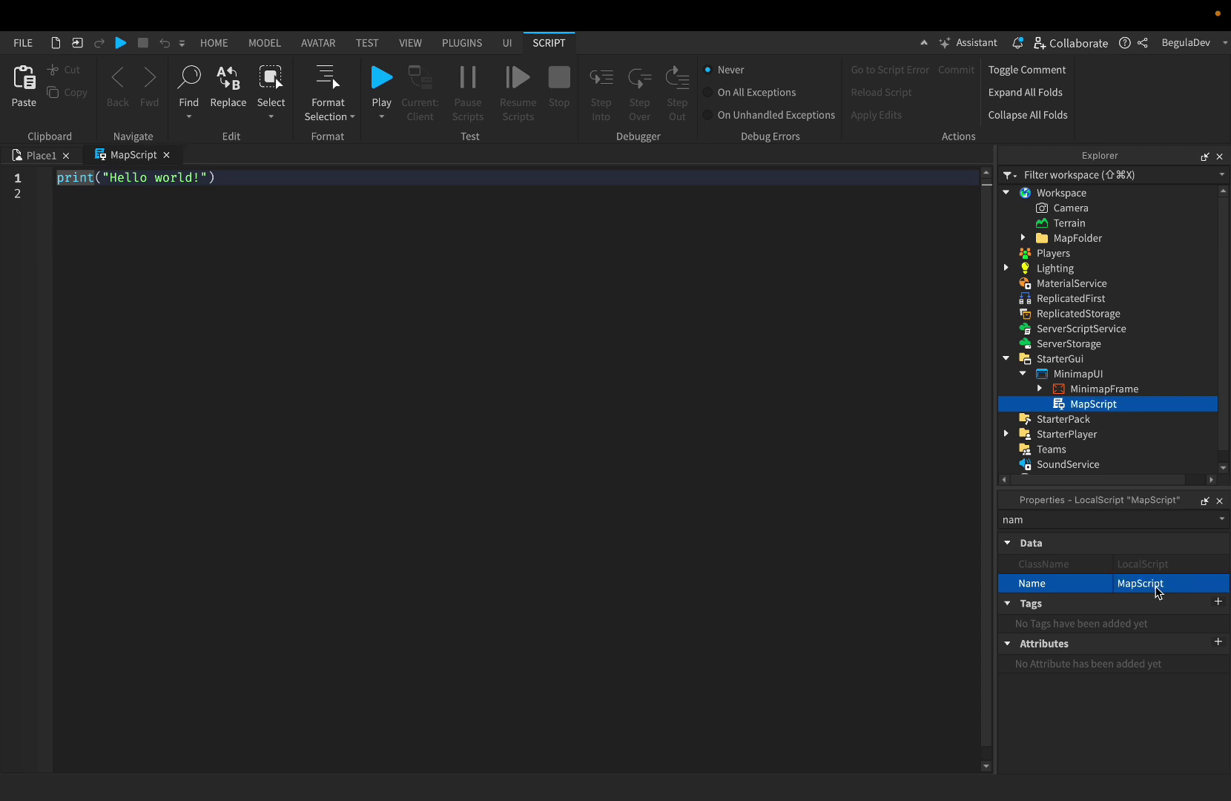
left_click(229, 237)
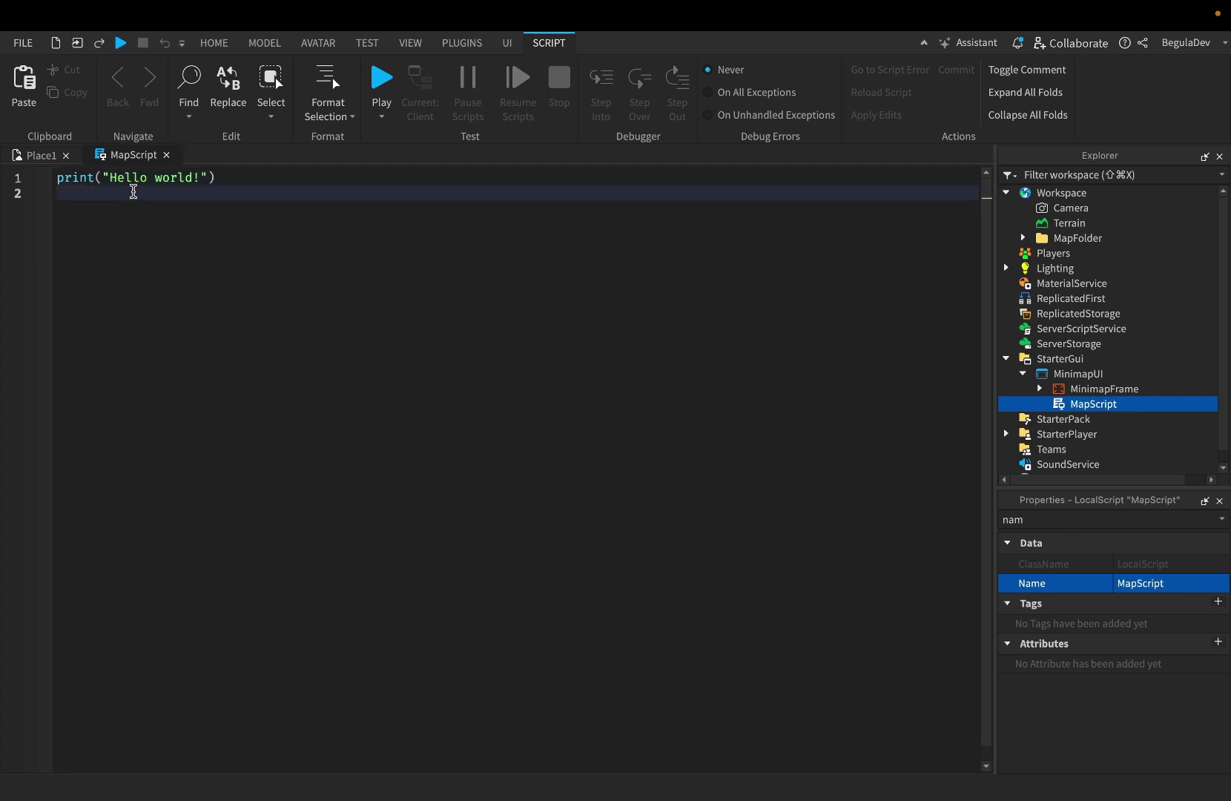
key("ctrl+a")
left_click(195, 231)
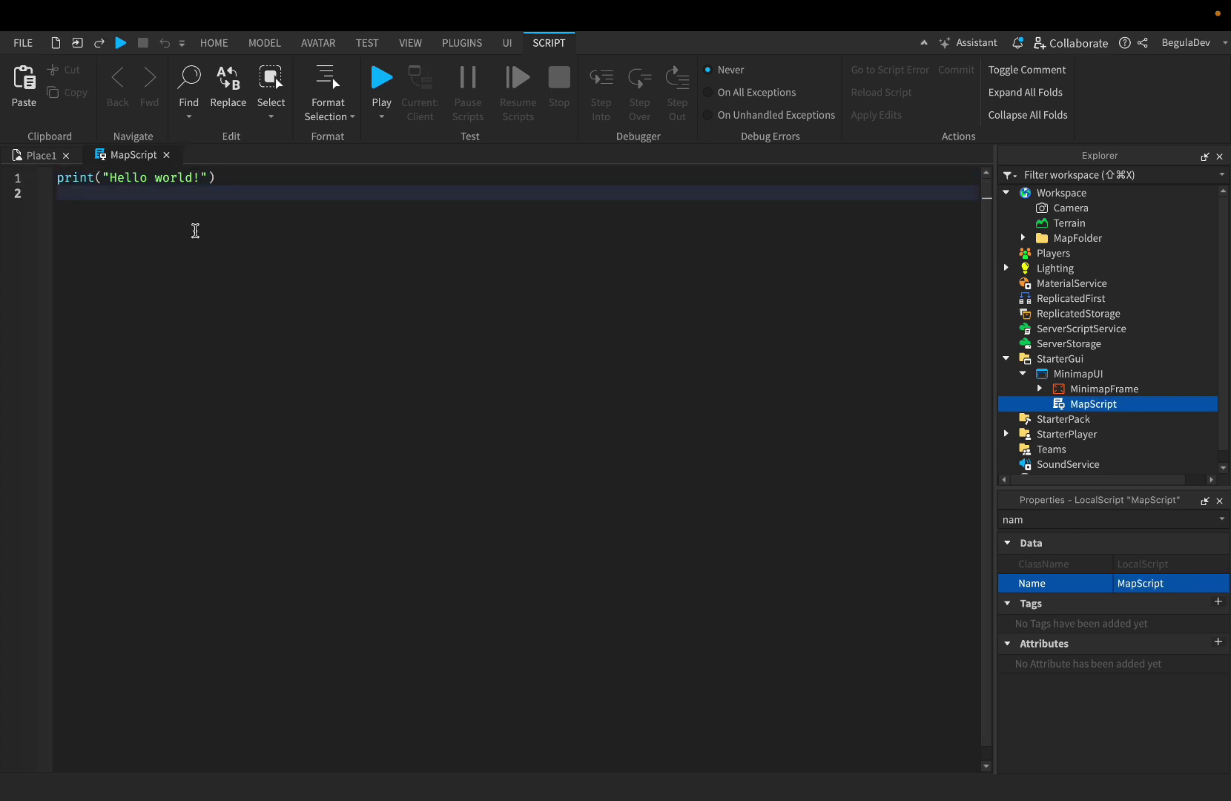